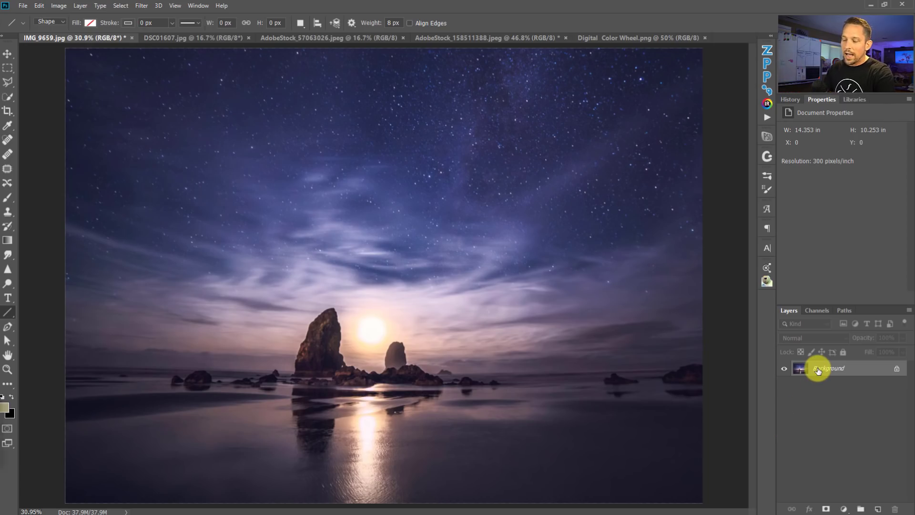
# - Invert the colors of the night beach photo and invert them back to the original
pyautogui.hotkey('ctrl', 'i')
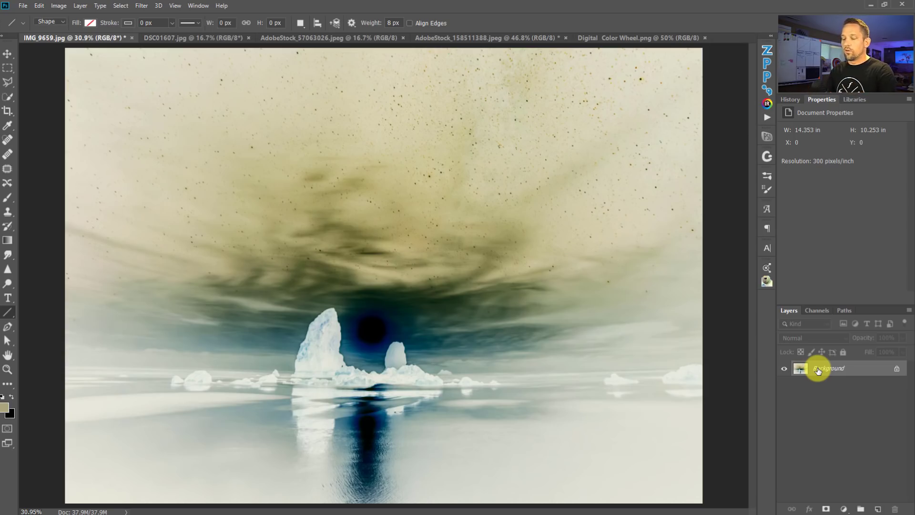
pyautogui.hotkey('ctrl', 'i')
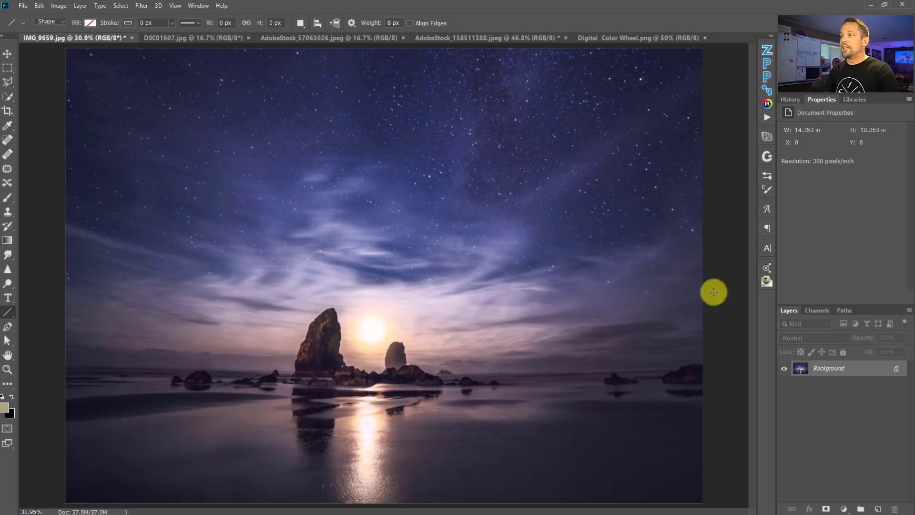
# - Switch to the Digital Color Wheel image and invert its colors and back twice to compare complementary colors
pyautogui.click(643, 36)
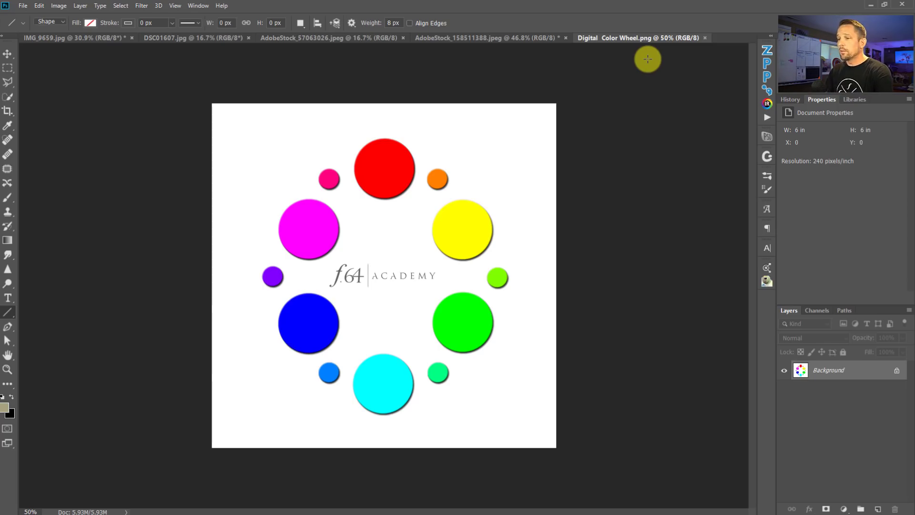
pyautogui.hotkey('ctrl', 'i')
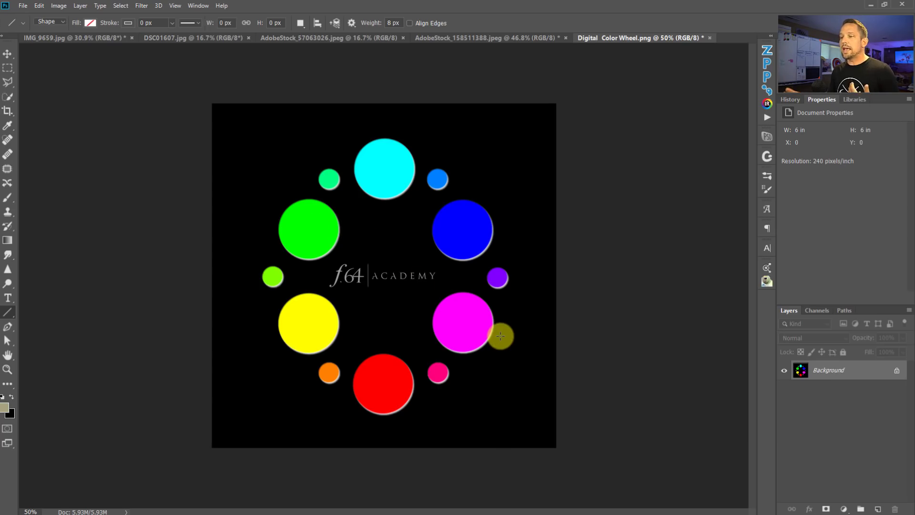
pyautogui.hotkey('ctrl', 'i')
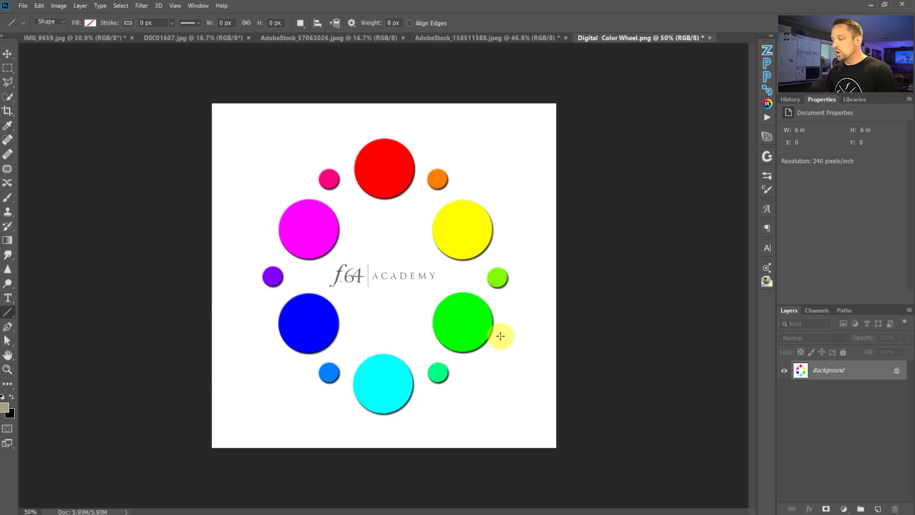
pyautogui.hotkey('ctrl', 'i')
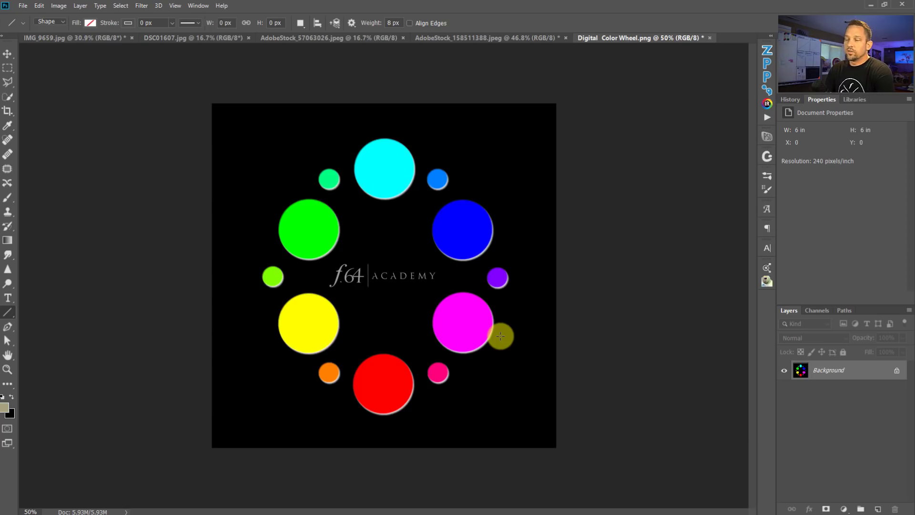
pyautogui.hotkey('ctrl', 'i')
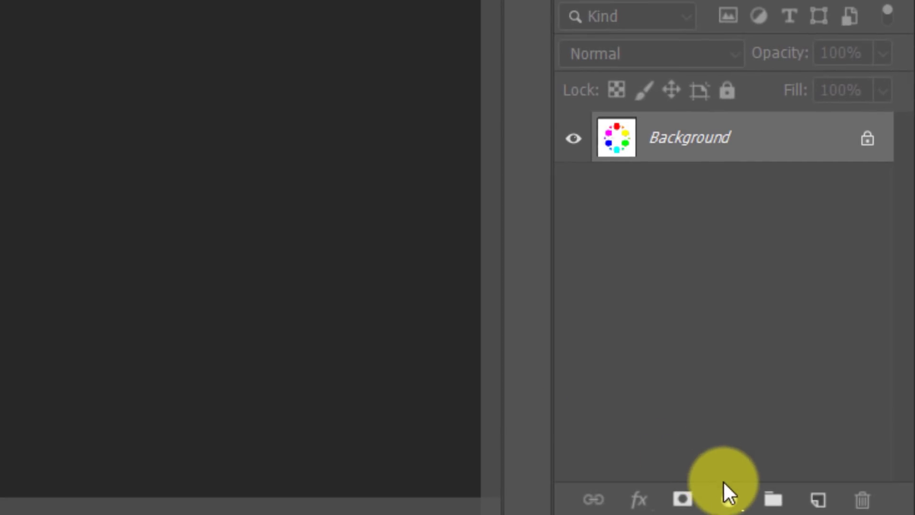
# - Add an Invert adjustment layer above the color wheel's Background layer
pyautogui.click(727, 496)
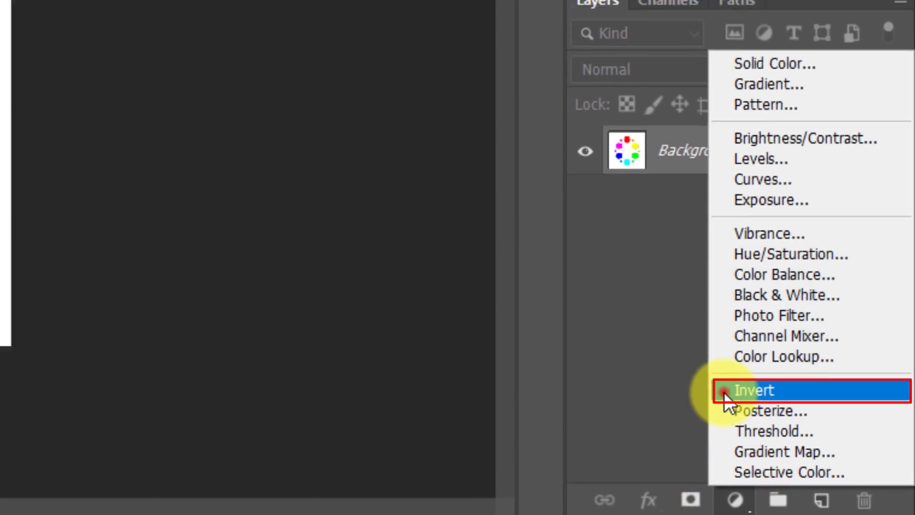
pyautogui.click(727, 393)
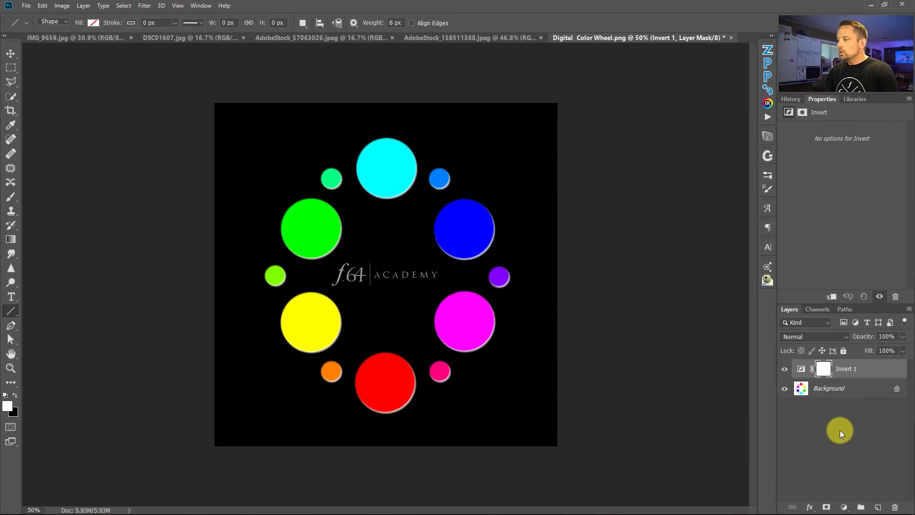
# - Switch to IMG_9659.jpg and add an Invert adjustment layer with its blend mode set to Color
pyautogui.click(95, 38)
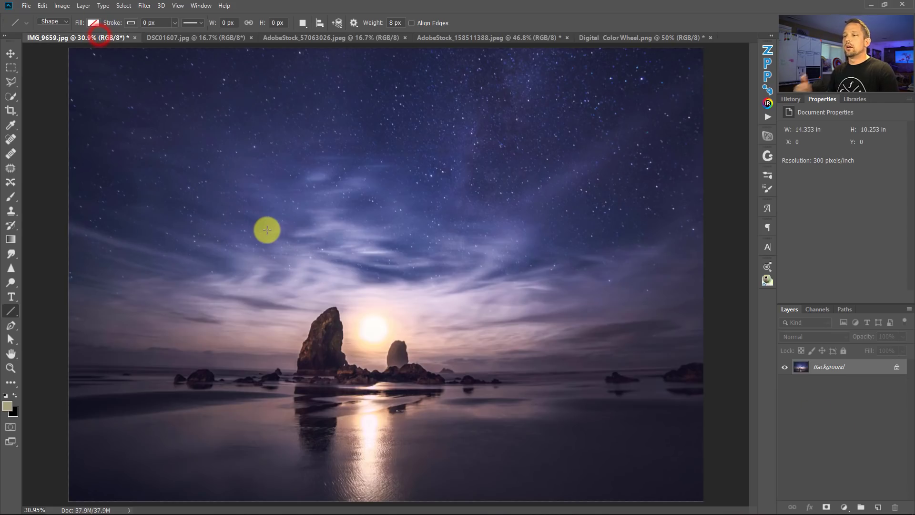
pyautogui.click(844, 507)
pyautogui.click(848, 467)
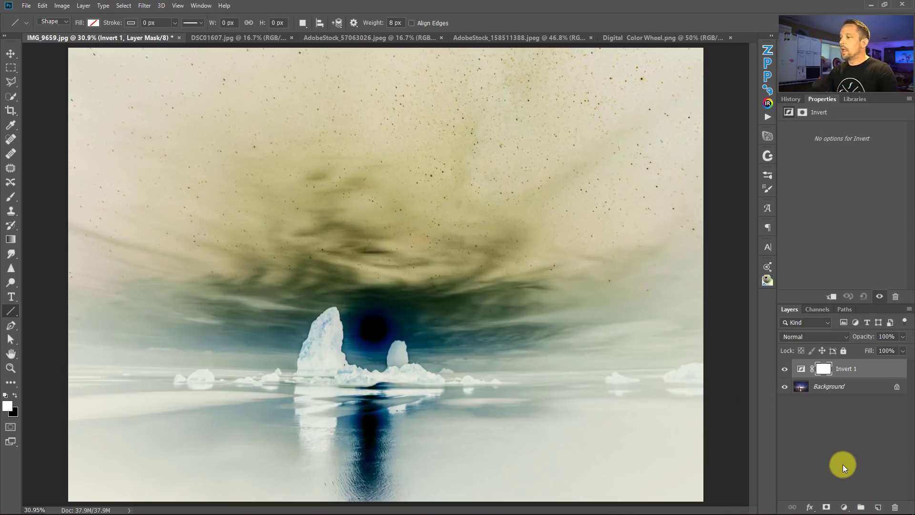
pyautogui.click(841, 339)
pyautogui.click(794, 493)
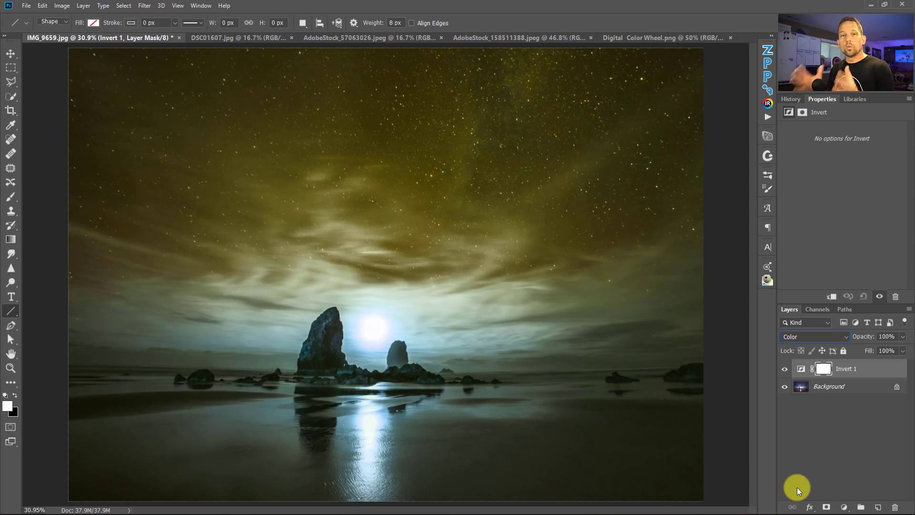
# - Check the color wheel image, return to IMG_9659.jpg and set its Invert layer's opacity to 50%
pyautogui.click(660, 37)
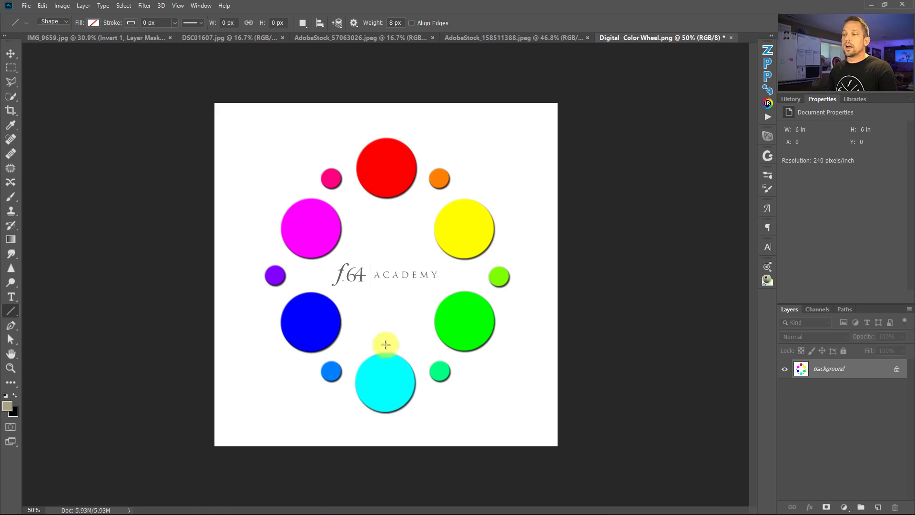
pyautogui.click(107, 37)
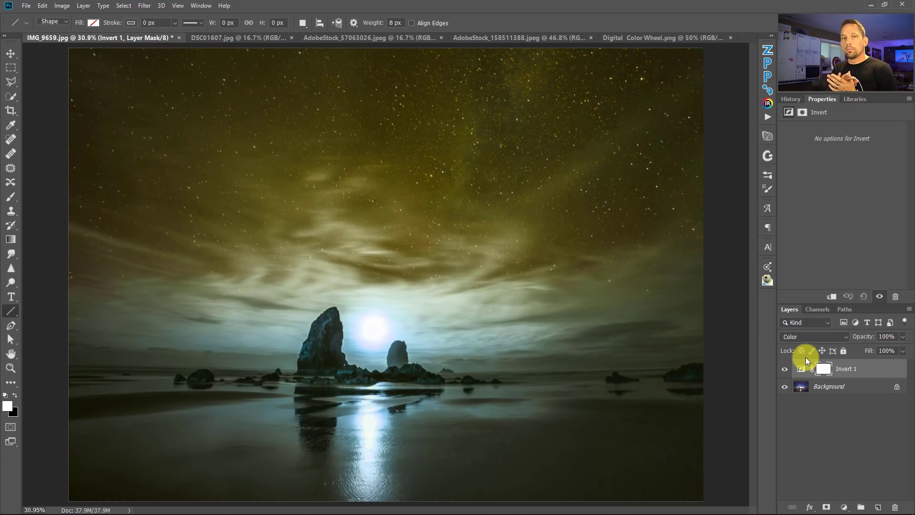
pyautogui.click(887, 337)
pyautogui.moveTo(888, 337); pyautogui.dragTo(876, 336)
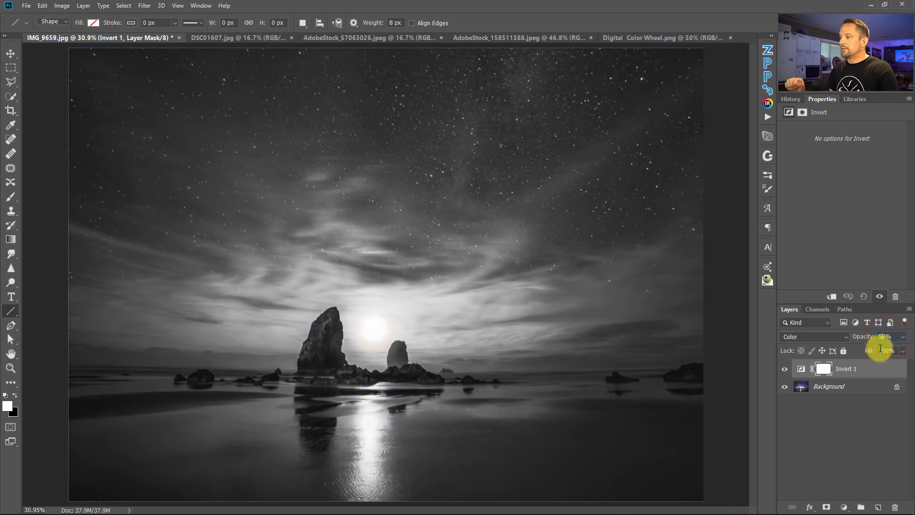
pyautogui.click(854, 440)
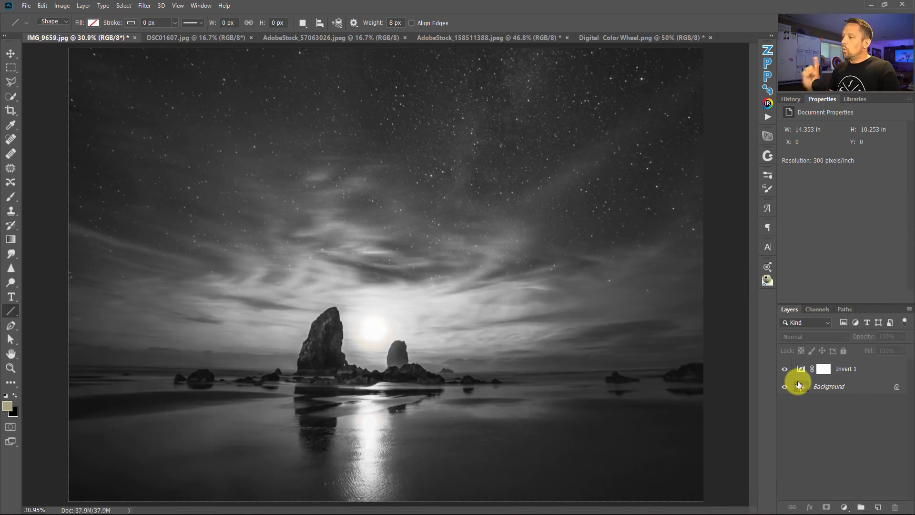
# - Add a Hue/Saturation adjustment directly above the Background and set the Blues range to Hue +5 and Saturation +38
pyautogui.click(803, 395)
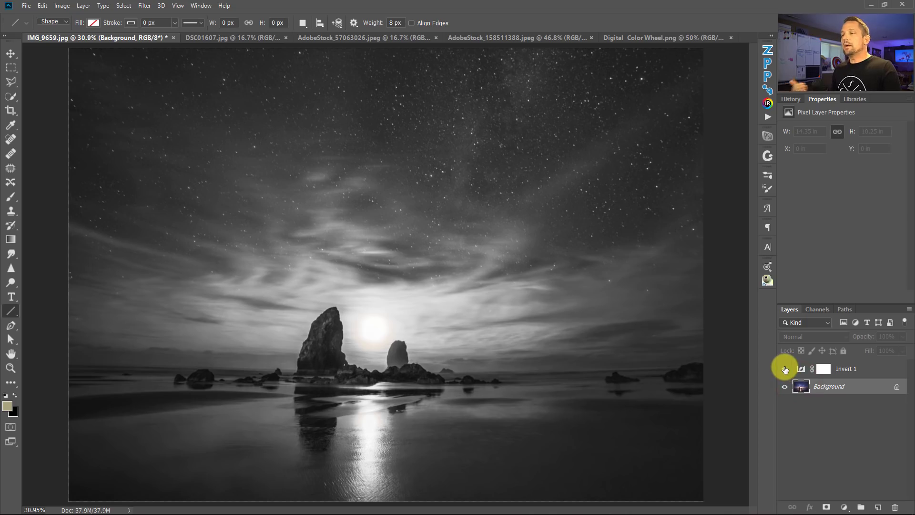
pyautogui.click(843, 507)
pyautogui.click(857, 417)
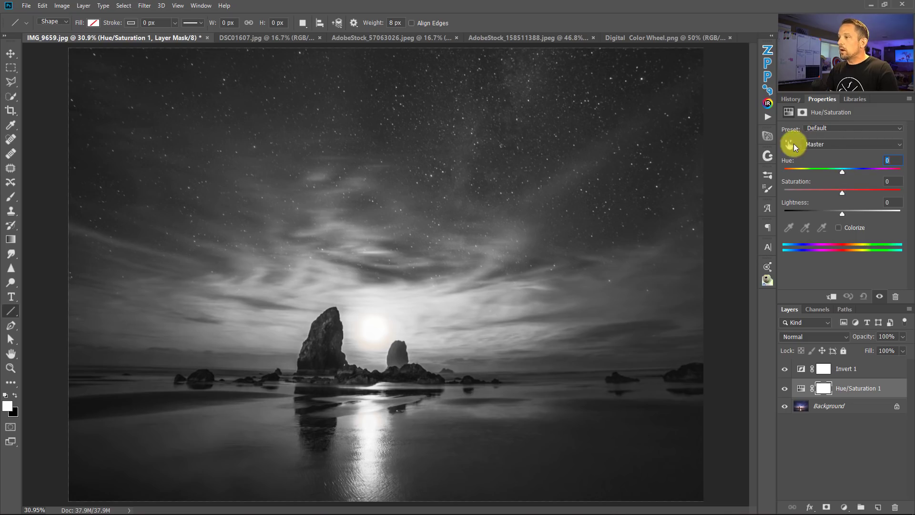
pyautogui.click(789, 144)
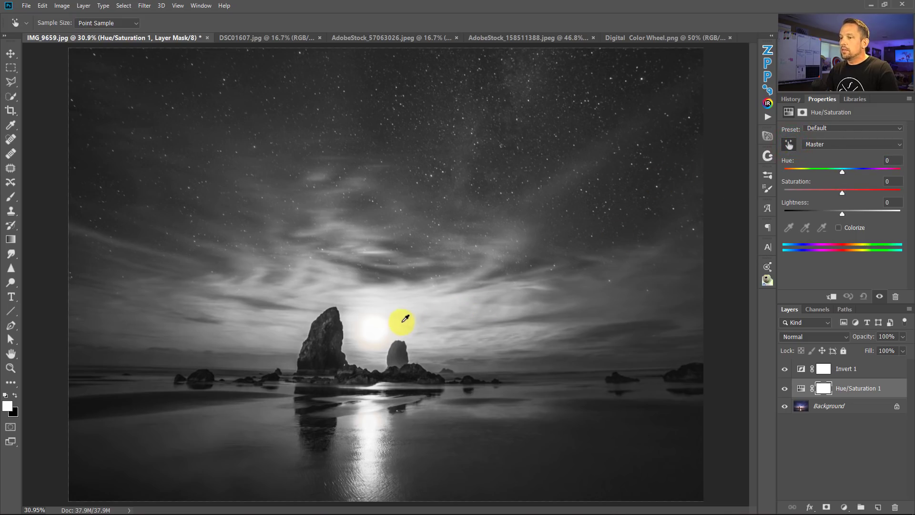
pyautogui.click(449, 244)
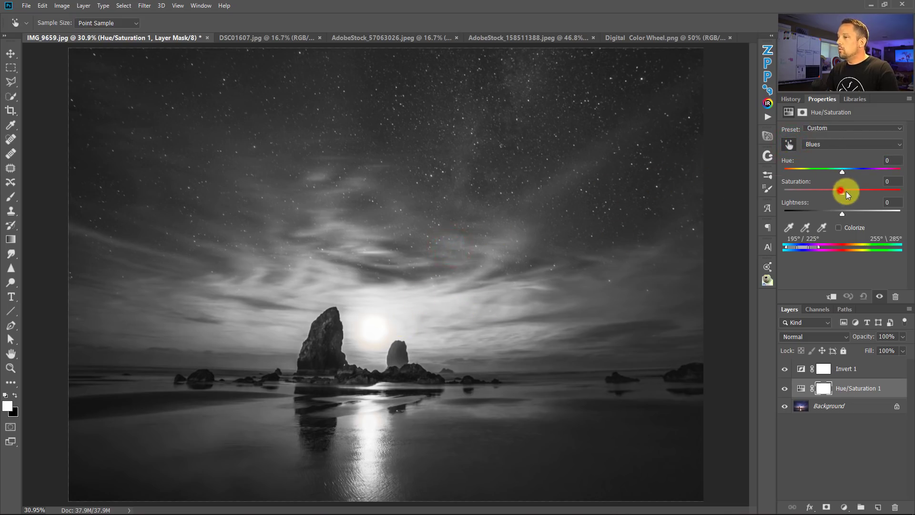
pyautogui.moveTo(848, 190); pyautogui.dragTo(846, 167)
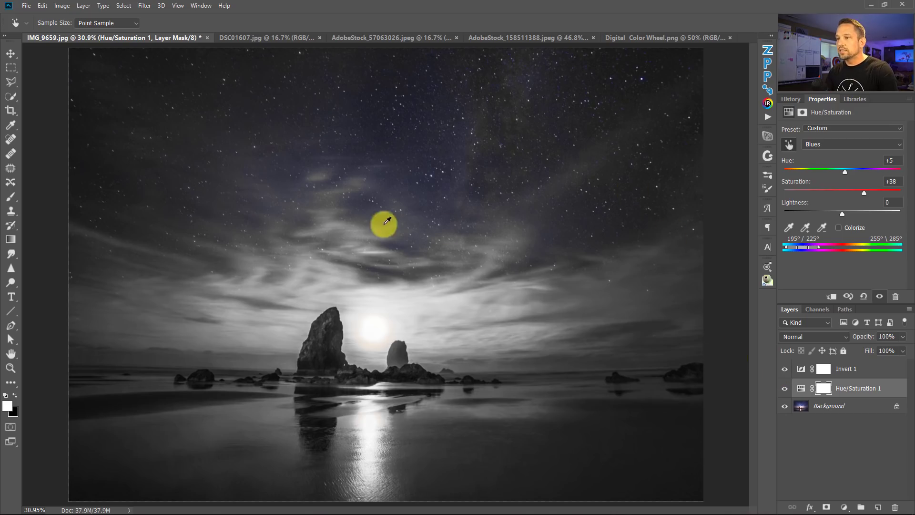
# - Compare the night beach photo with the Invert layer hidden and shown
pyautogui.click(784, 369)
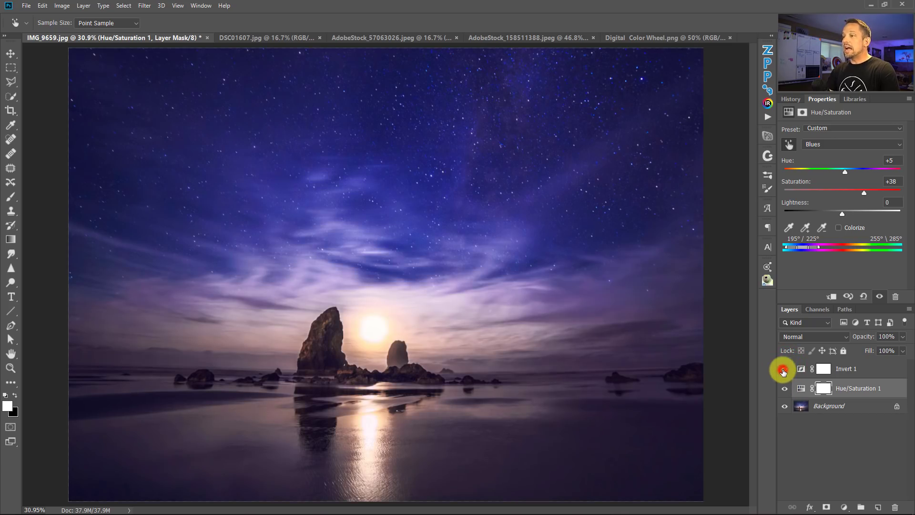
pyautogui.click(784, 368)
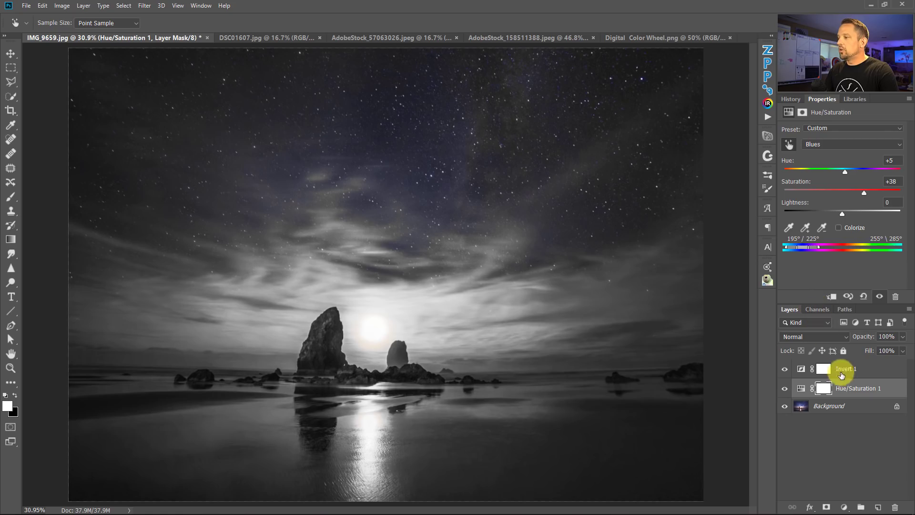
# - Switch to DSC01607.jpg, dismissing the numeric entry alert, and add an Invert adjustment layer above its Background
pyautogui.click(845, 388)
pyautogui.press('u')
pyautogui.click(237, 38)
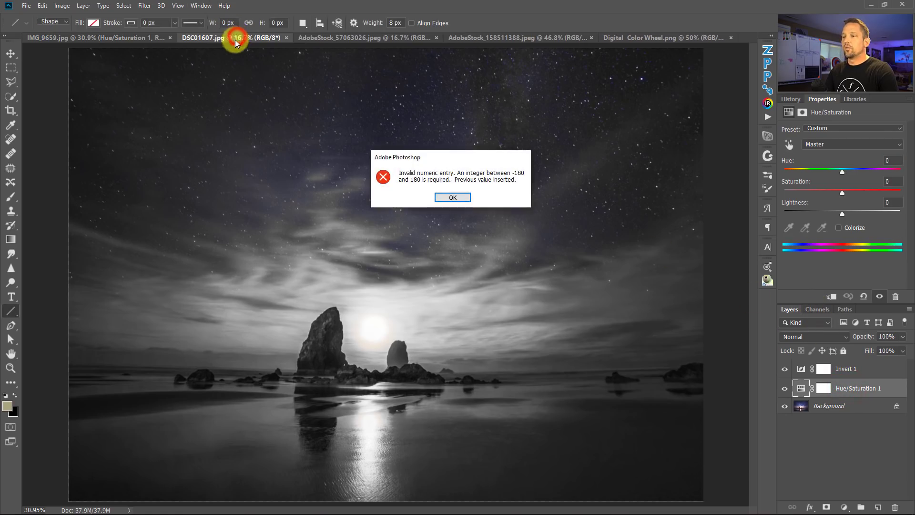
pyautogui.click(447, 198)
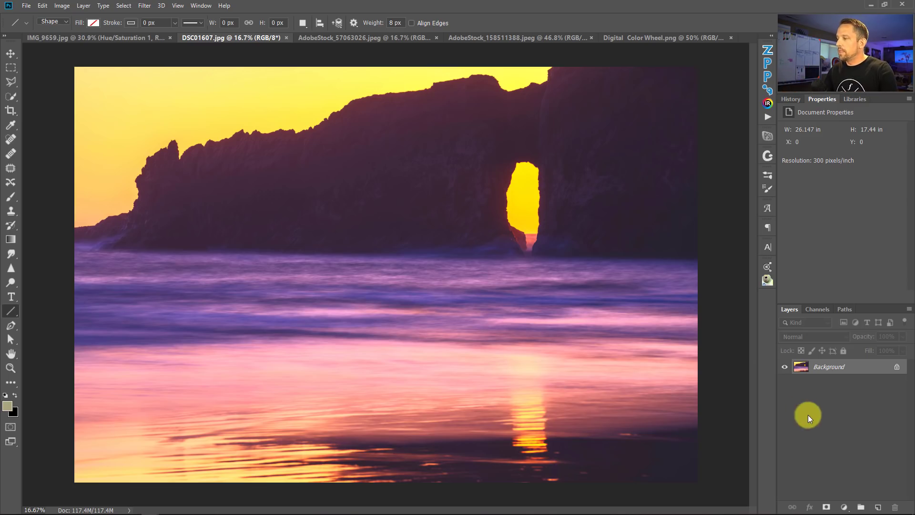
pyautogui.click(843, 506)
pyautogui.click(850, 466)
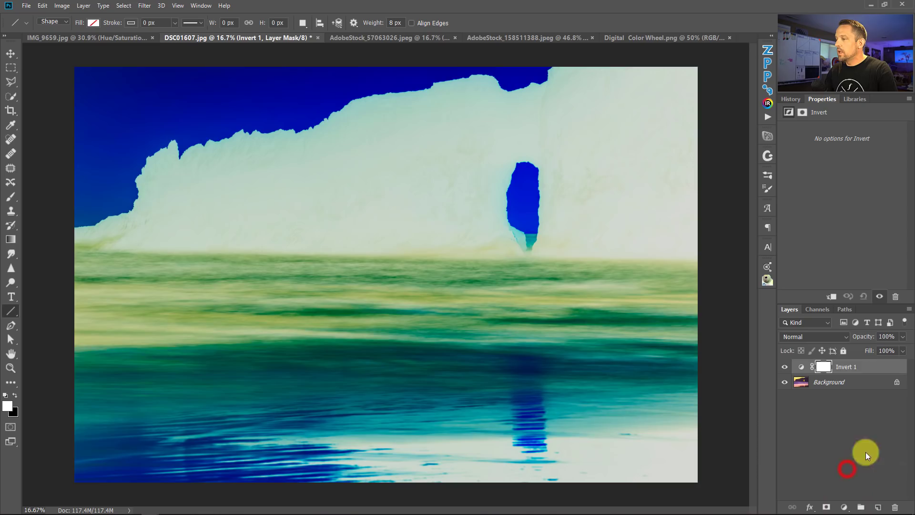
# - Set the Invert layer's blend mode to Color and its opacity to 50%, and deselect the layer
pyautogui.click(822, 332)
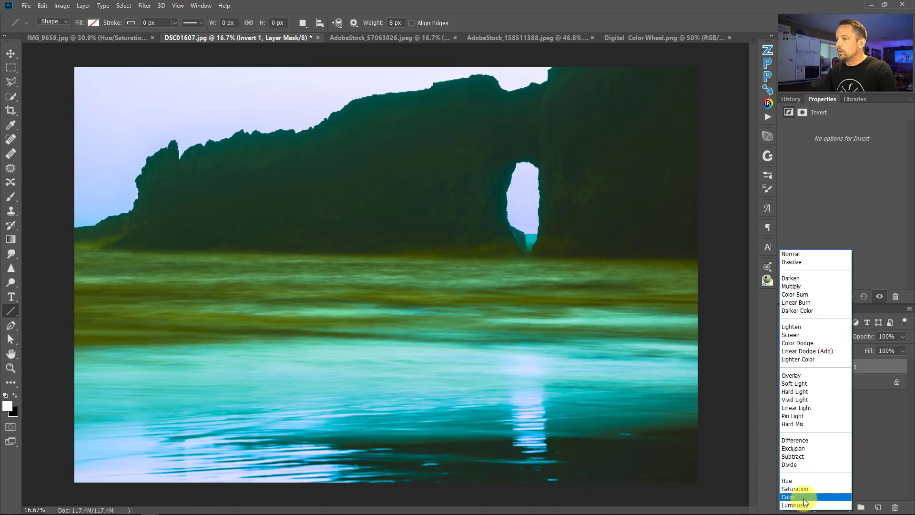
pyautogui.click(802, 492)
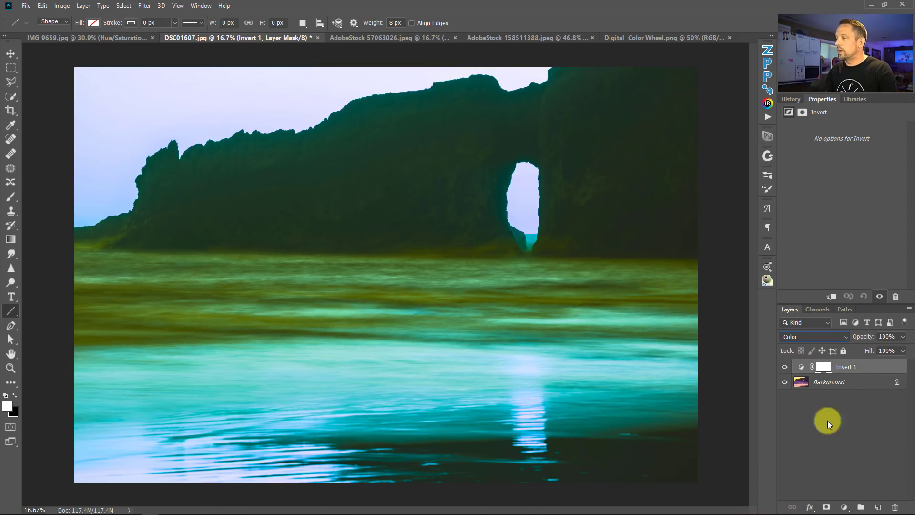
pyautogui.write('50')
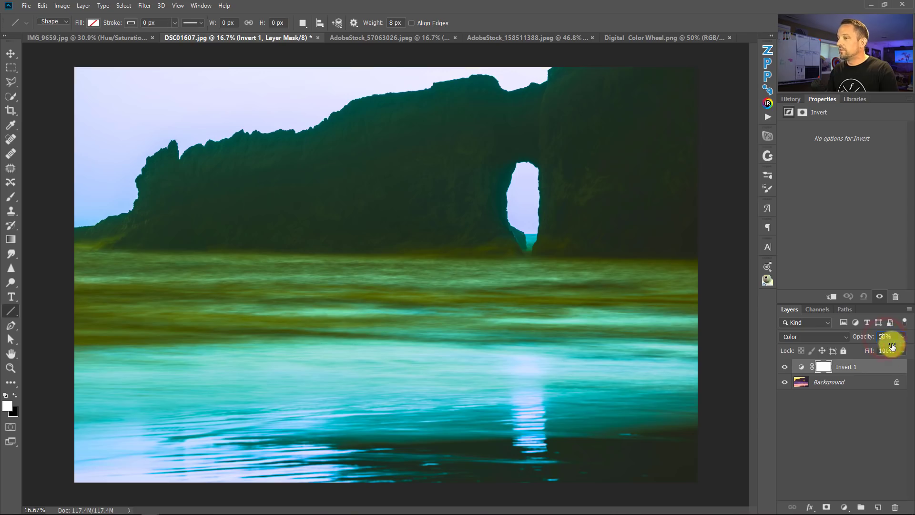
pyautogui.press('Return')
pyautogui.click(864, 442)
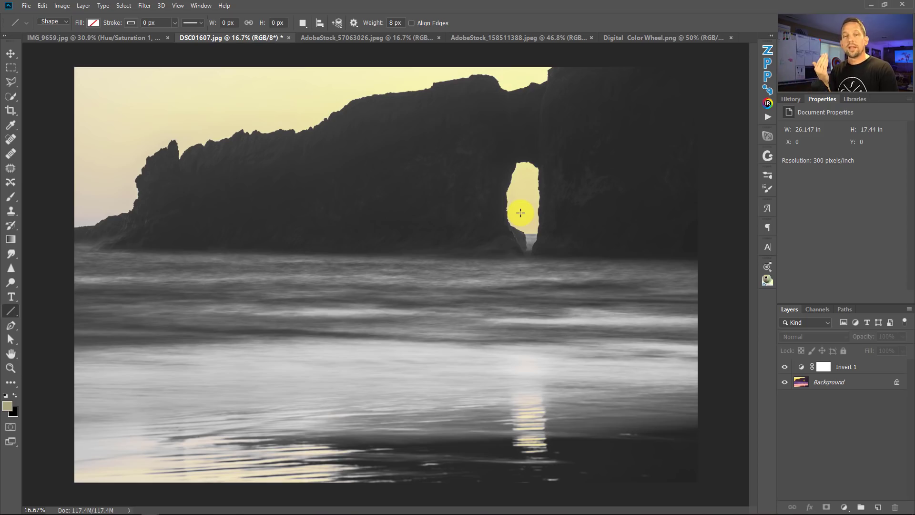
# - Compare the seascape with the Invert layer hidden and shown, examining the sky and the water up close
pyautogui.click(786, 366)
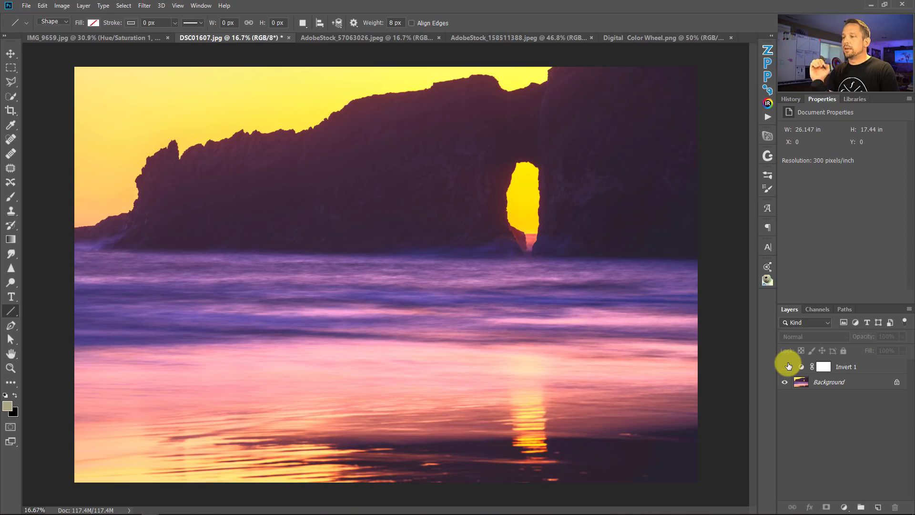
pyautogui.click(788, 366)
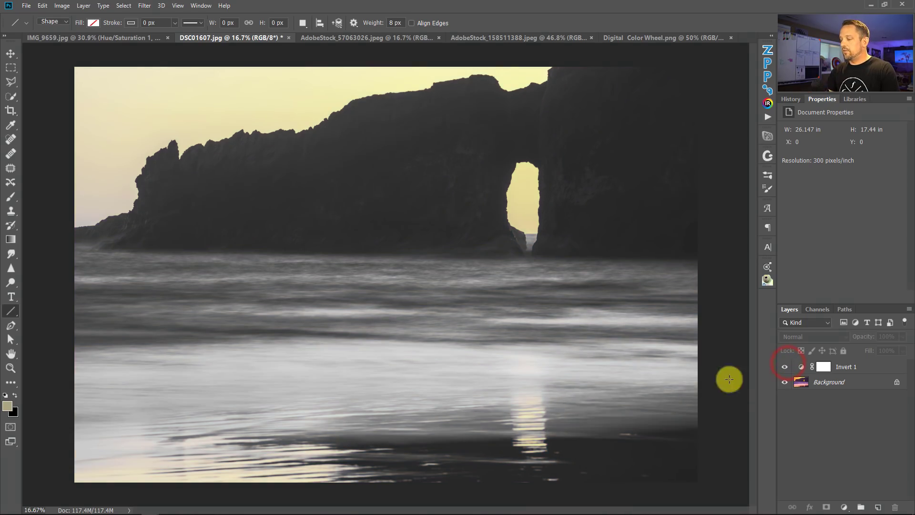
pyautogui.moveTo(271, 286); pyautogui.dragTo(310, 300)
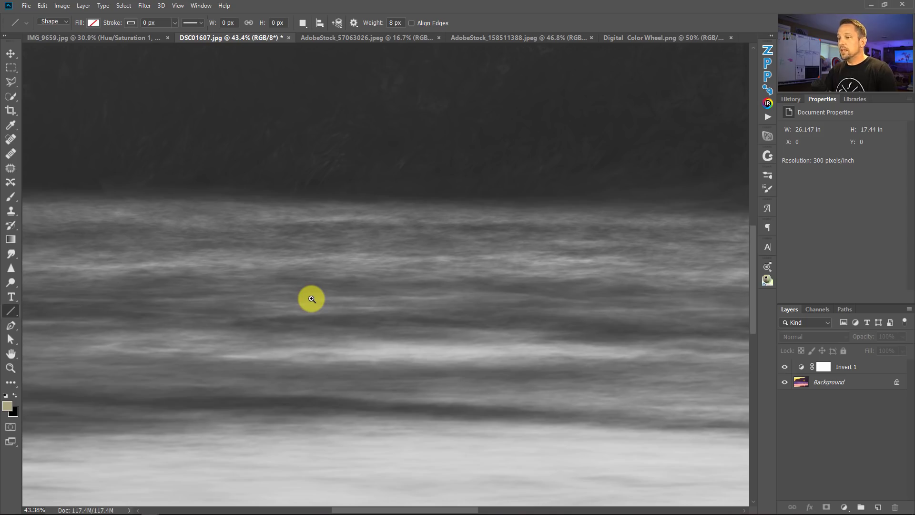
pyautogui.click(784, 366)
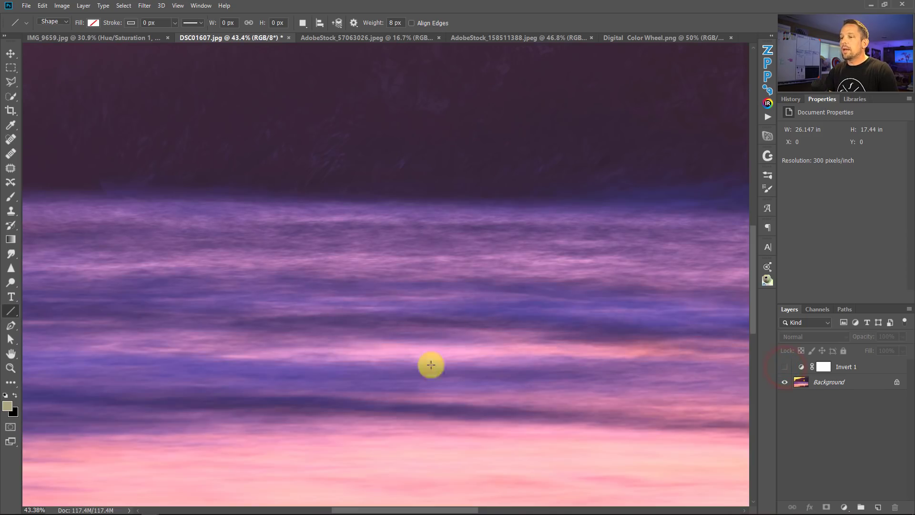
pyautogui.rightClick(402, 310)
pyautogui.click(406, 312)
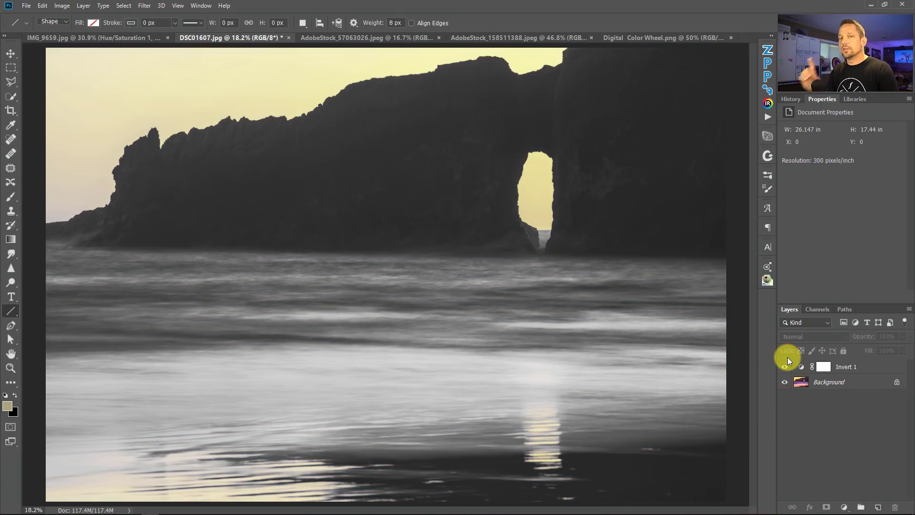
# - Add a Hue/Saturation adjustment layer between the Background and the Invert layer
pyautogui.click(805, 382)
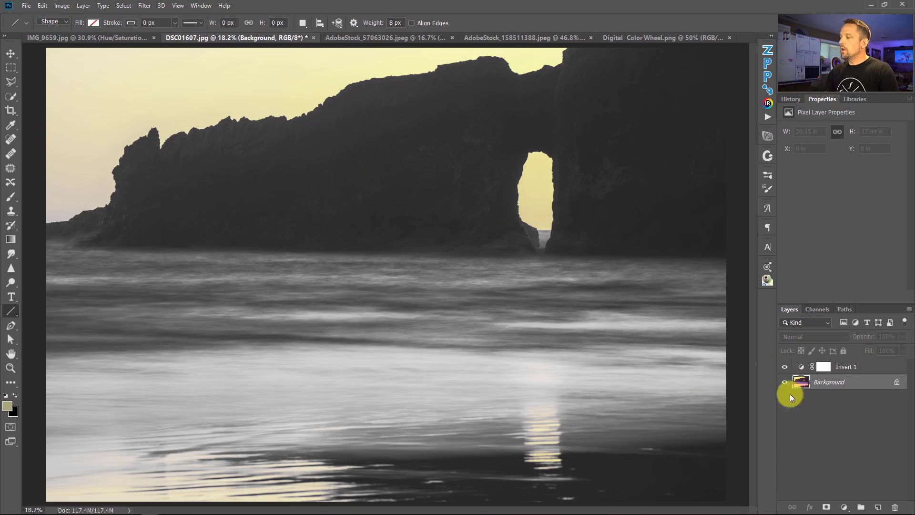
pyautogui.click(843, 506)
pyautogui.click(853, 412)
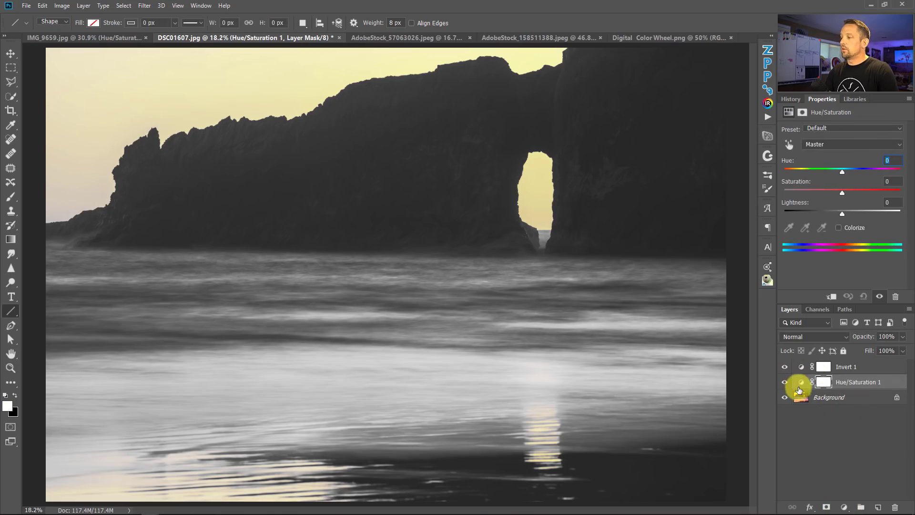
# - Sample the yellow sky inside the rock arch and set the Yellows' saturation to -37 and lightness to +11
pyautogui.click(789, 145)
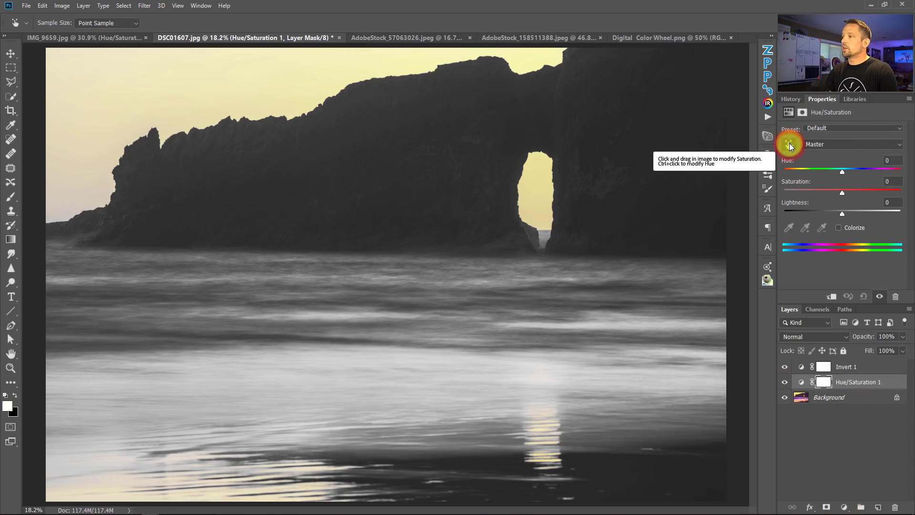
pyautogui.click(527, 191)
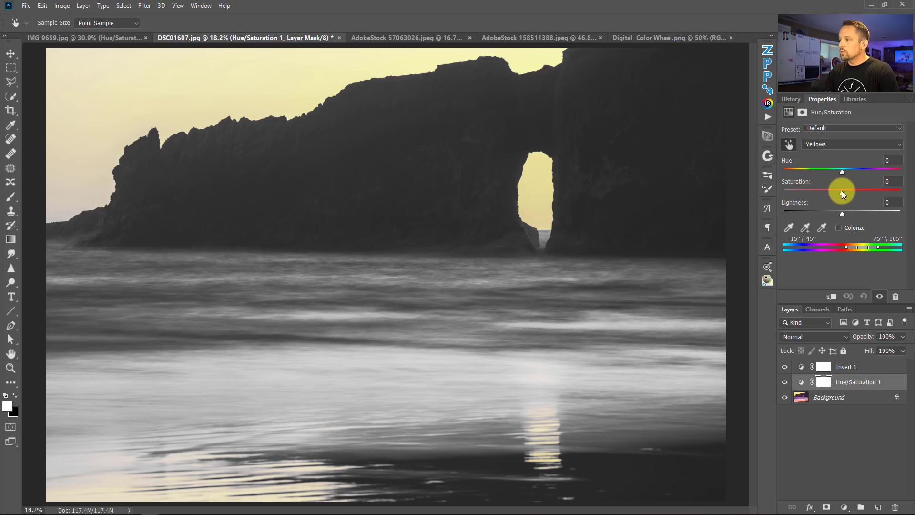
pyautogui.moveTo(842, 190); pyautogui.dragTo(828, 190)
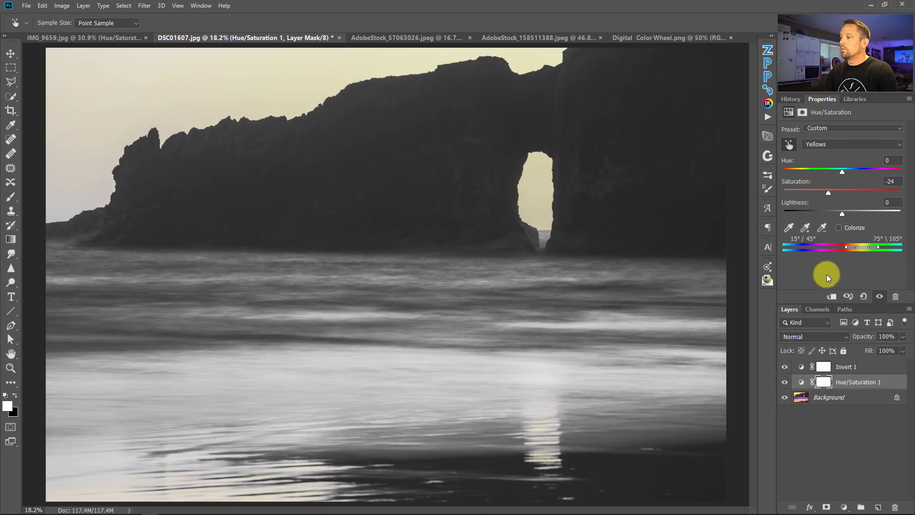
pyautogui.moveTo(842, 212); pyautogui.dragTo(820, 192)
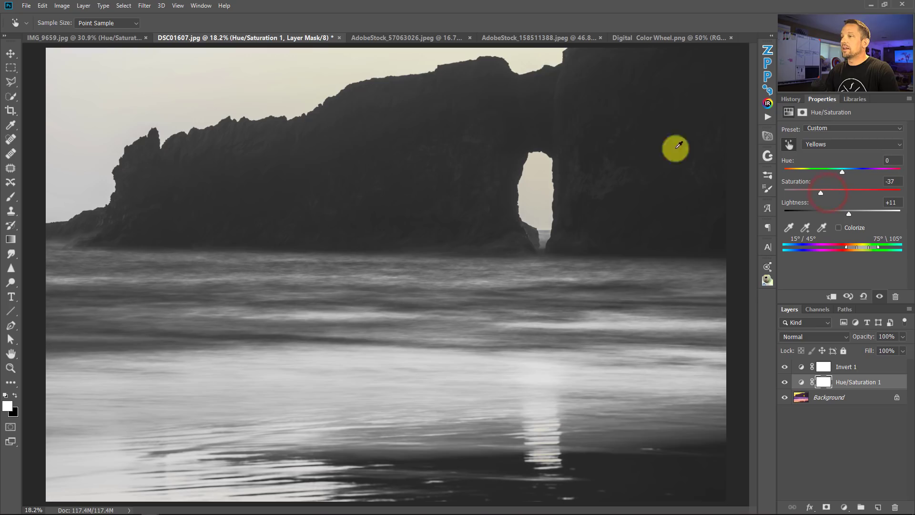
# - Compare the seascape with the Invert and Hue/Saturation layers hidden and shown, leaving Invert hidden and Hue/Saturation shown
pyautogui.click(785, 367)
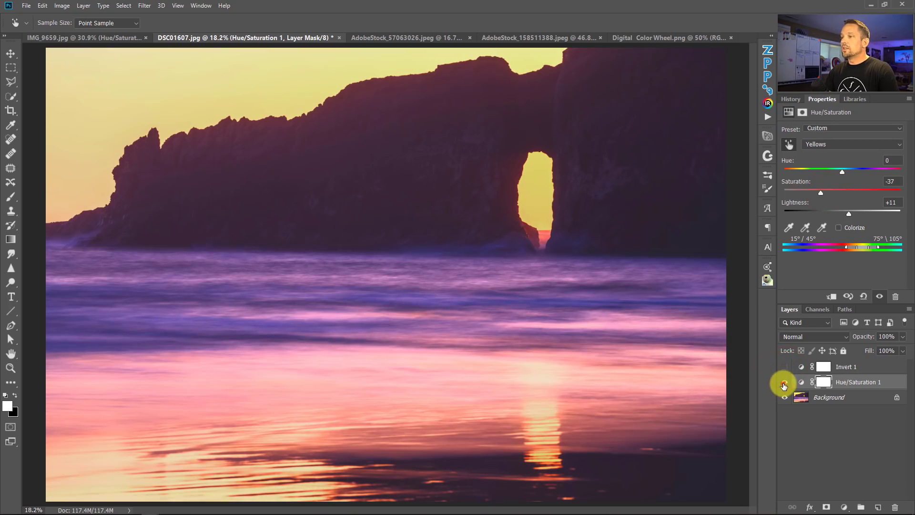
pyautogui.click(784, 382)
pyautogui.click(784, 382)
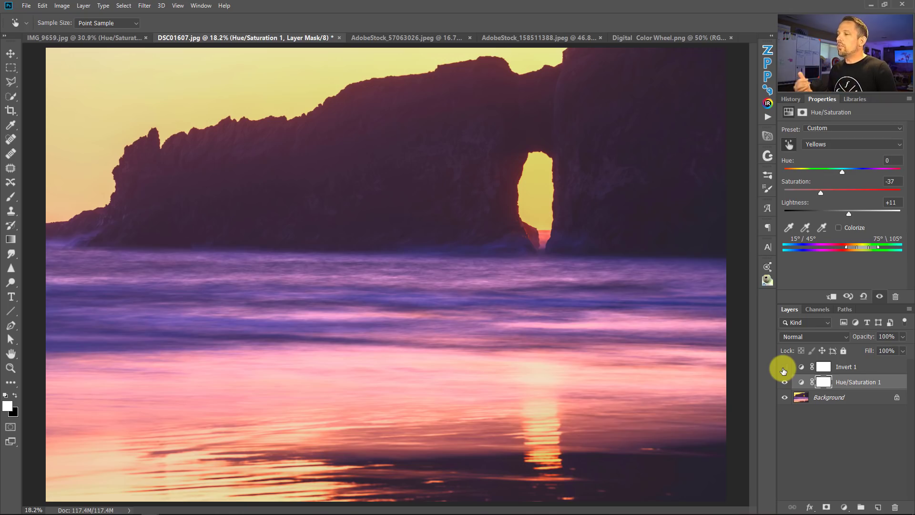
pyautogui.click(783, 369)
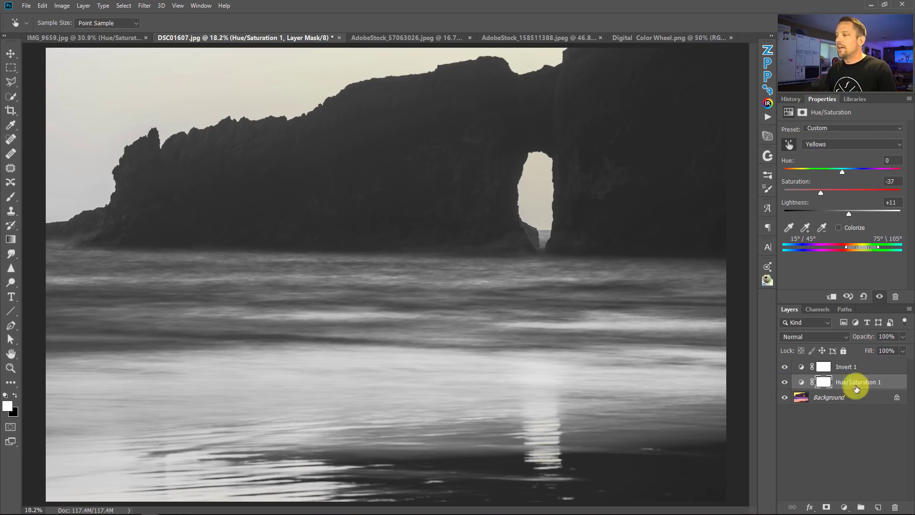
pyautogui.click(784, 367)
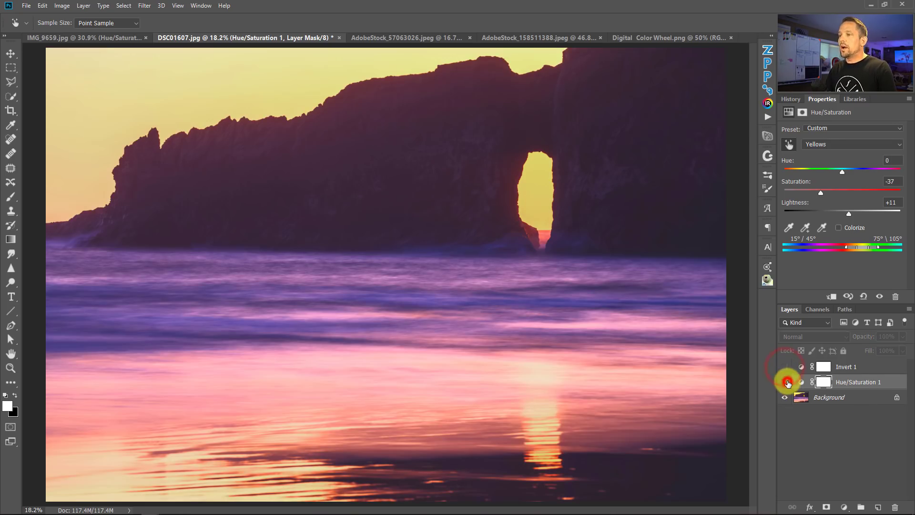
pyautogui.click(785, 381)
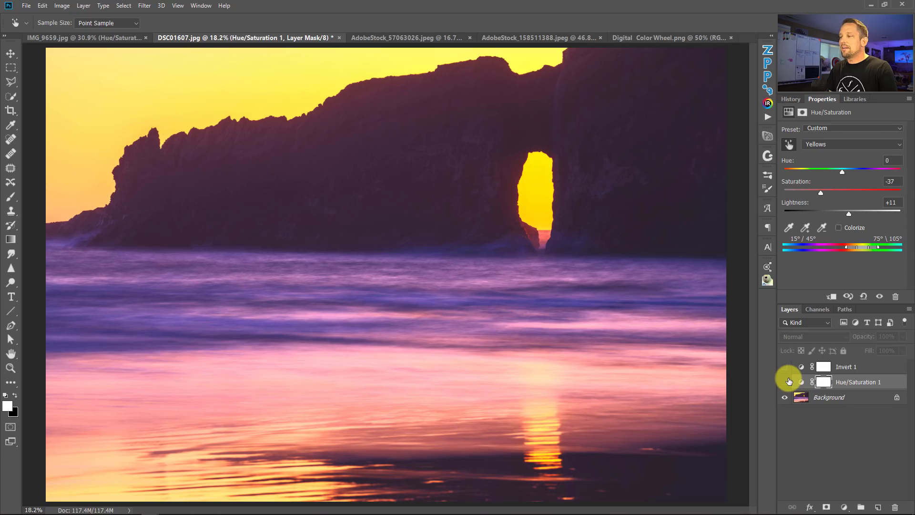
pyautogui.click(785, 382)
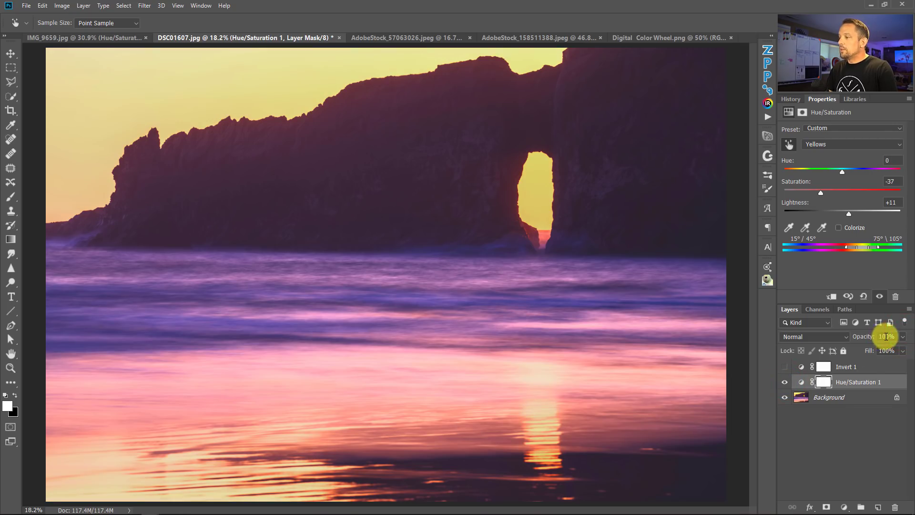
# - Set the Hue/Saturation layer's opacity to 50% and check its effect on the yellow sky
pyautogui.click(875, 339)
pyautogui.moveTo(874, 339); pyautogui.dragTo(872, 341)
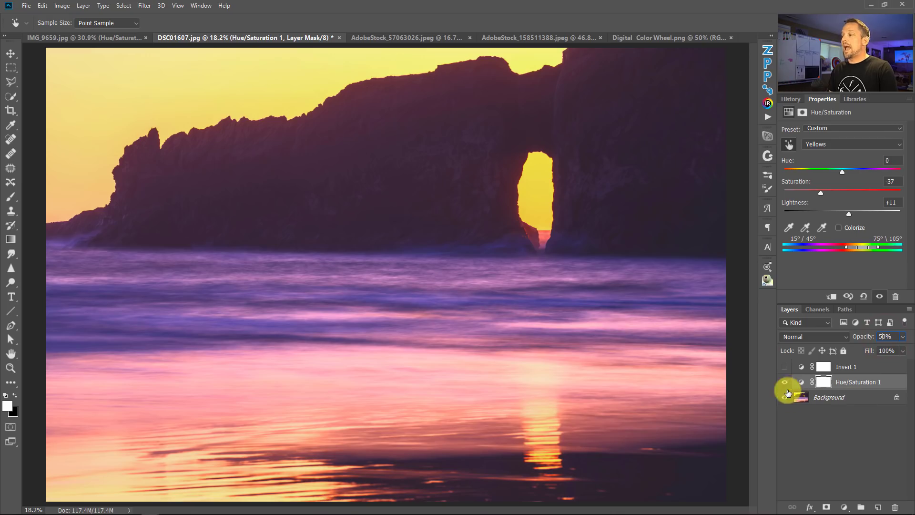
pyautogui.click(785, 383)
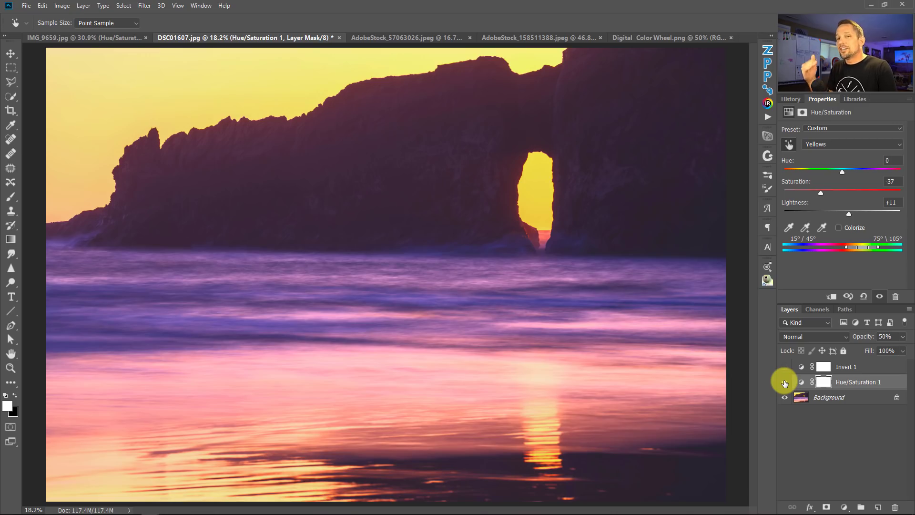
# - Leave on-image adjustment, switch to AdobeStock_158511388.jpeg and add an Invert adjustment layer above its Background
pyautogui.press('u')
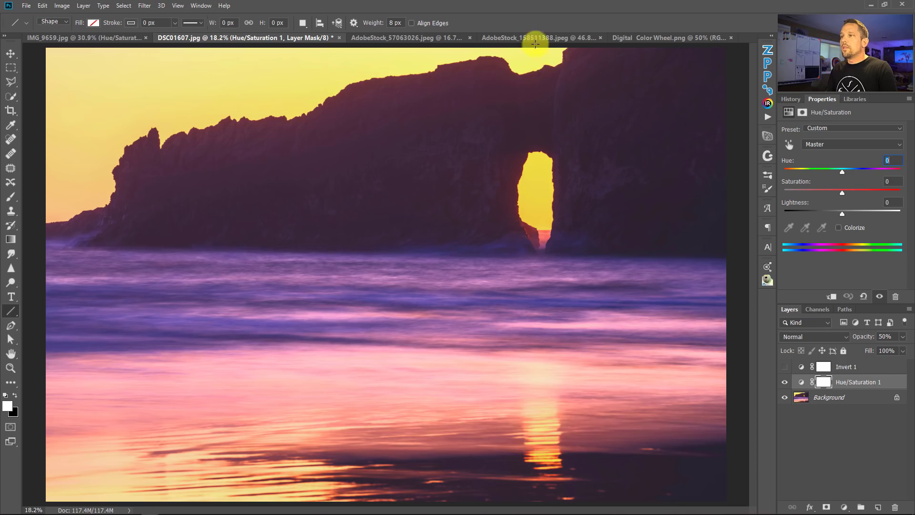
pyautogui.click(534, 39)
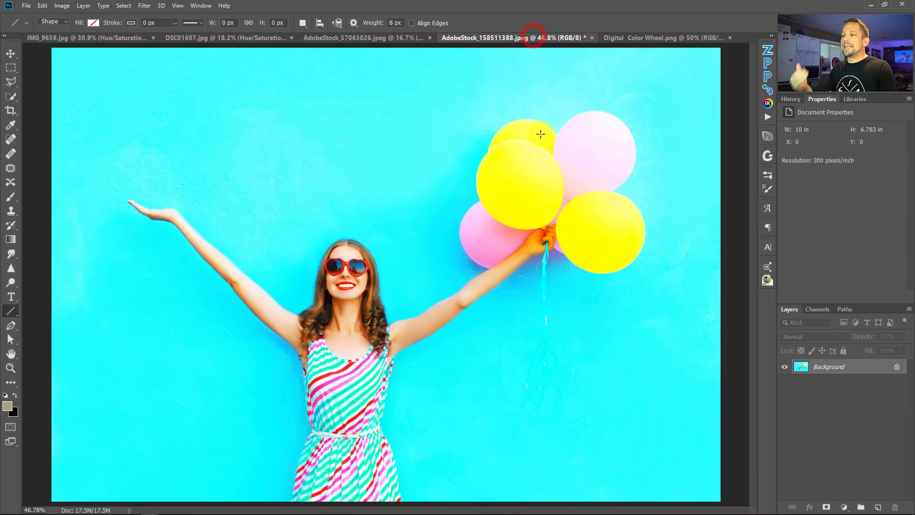
pyautogui.click(844, 506)
pyautogui.click(851, 470)
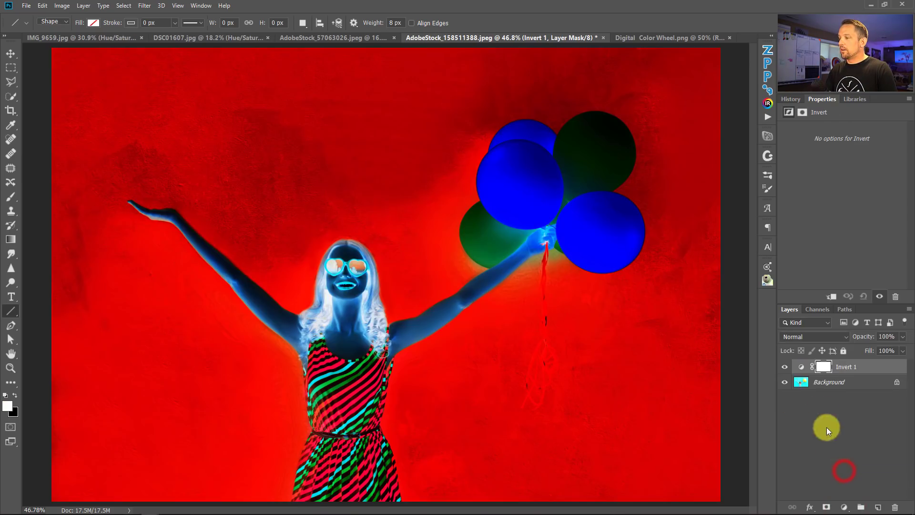
# - Set the Invert layer's blend mode to Color and opacity to 50%, and compare the balloon photo with it hidden and shown
pyautogui.click(804, 337)
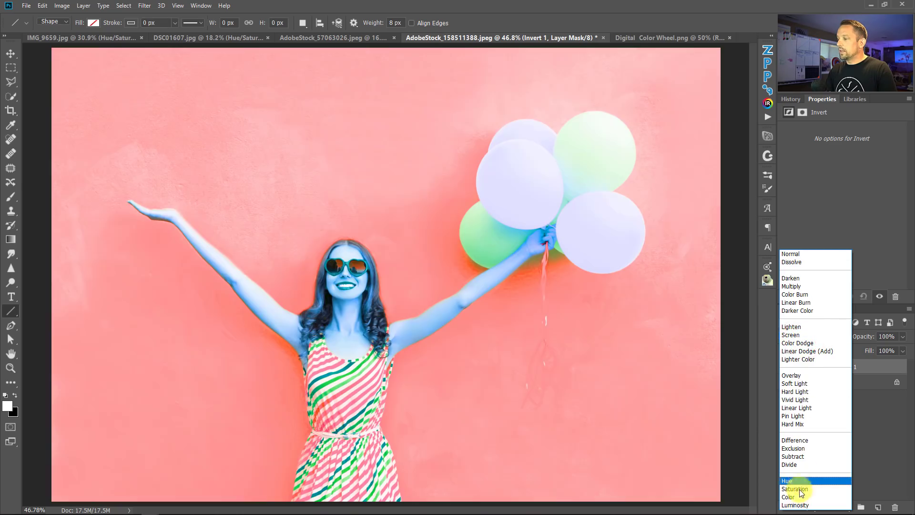
pyautogui.click(788, 497)
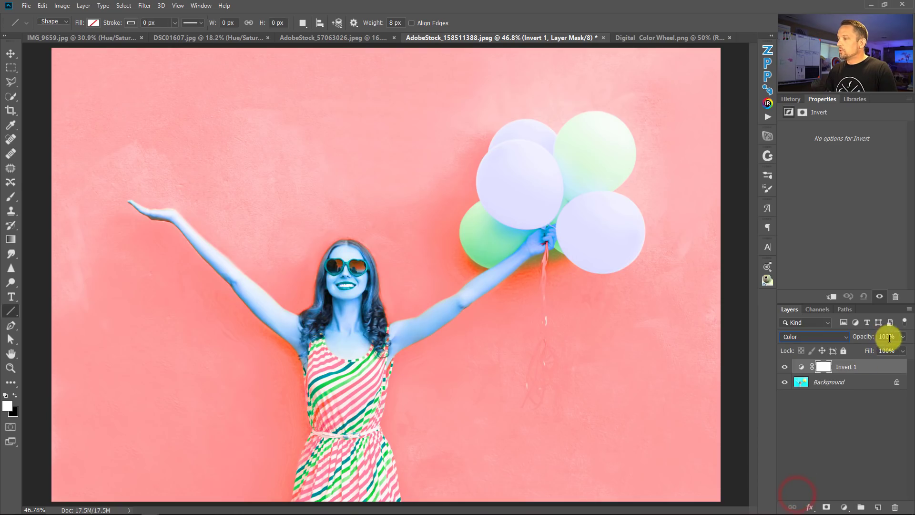
pyautogui.doubleClick(886, 337)
pyautogui.write('50')
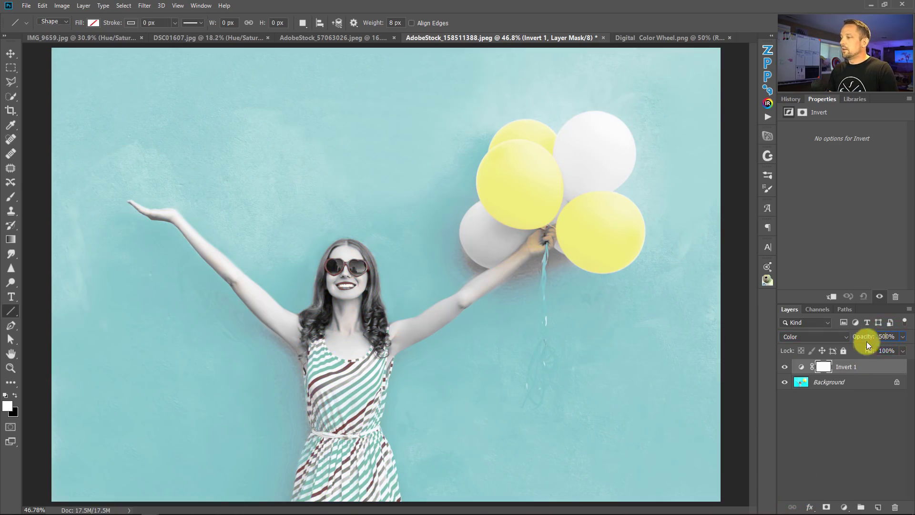
pyautogui.press('Return')
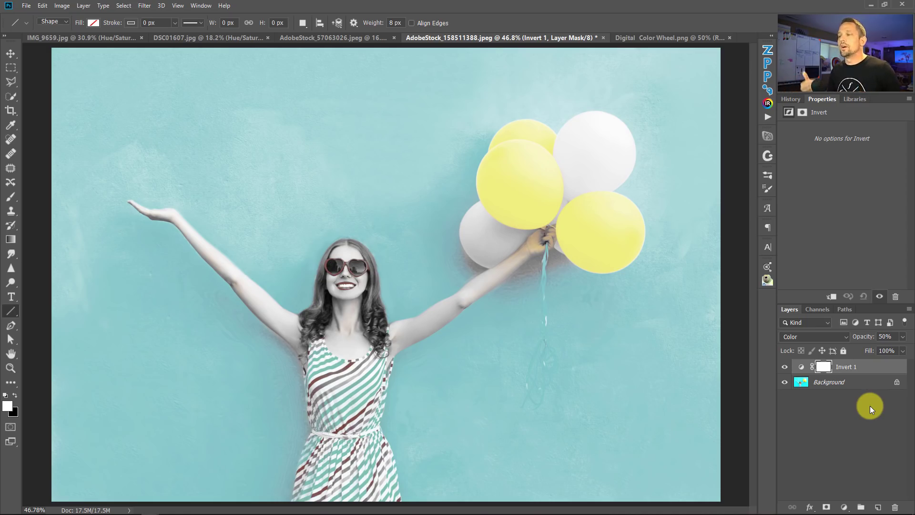
pyautogui.click(785, 367)
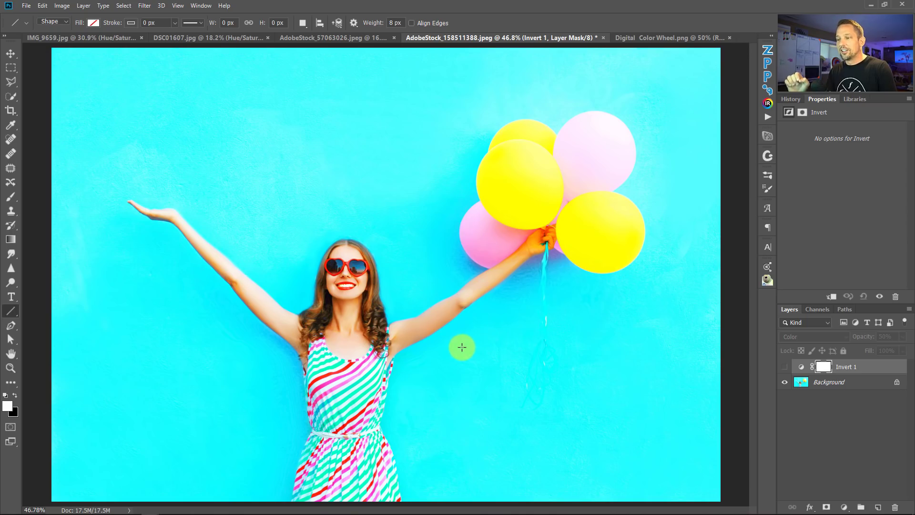
pyautogui.click(784, 365)
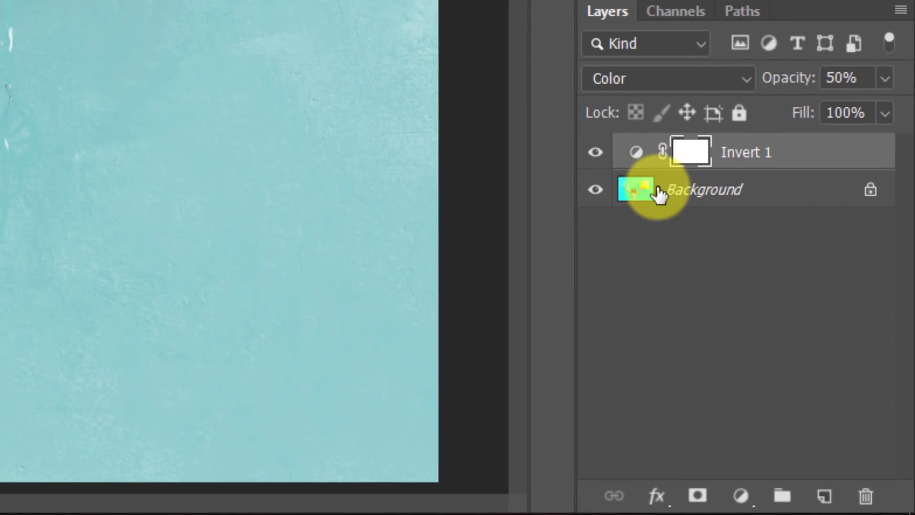
# - Add a Selective Color adjustment layer between the Background and the Invert layer and target the Cyans
pyautogui.click(655, 188)
pyautogui.click(738, 494)
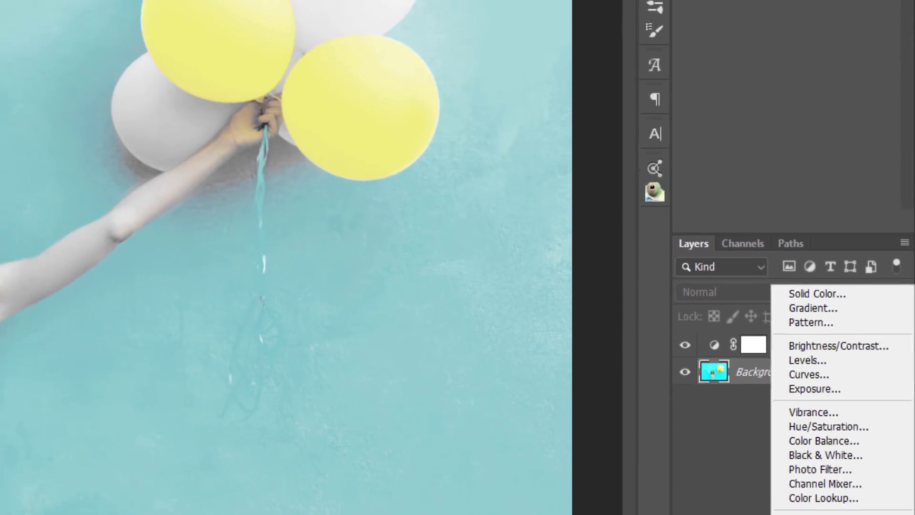
pyautogui.click(763, 480)
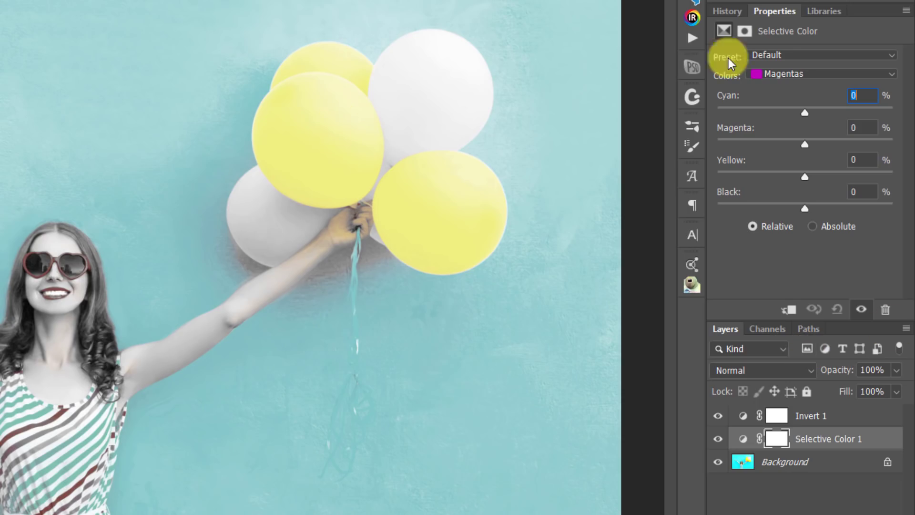
pyautogui.click(782, 71)
pyautogui.click(773, 129)
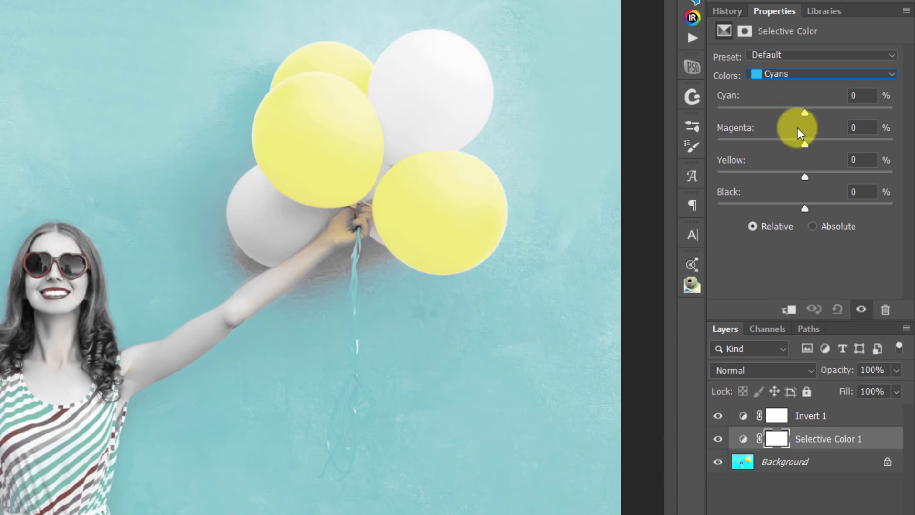
# - Try raising Cyan to +59% in the Cyans and compare the result with the Invert layer hidden and shown
pyautogui.moveTo(808, 116); pyautogui.dragTo(840, 110)
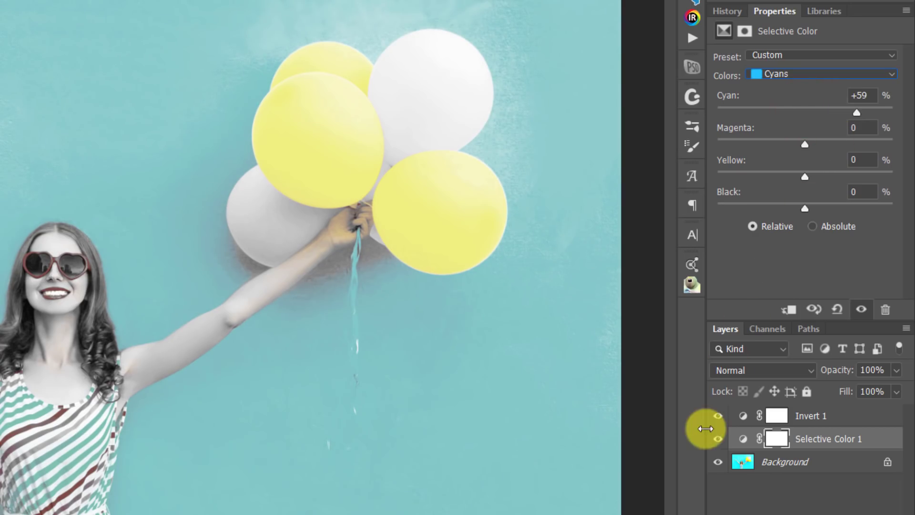
pyautogui.click(718, 417)
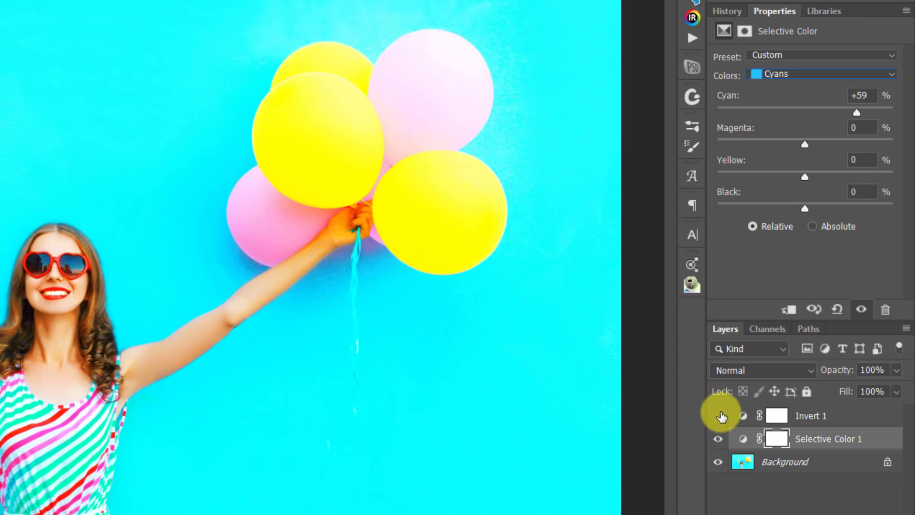
pyautogui.click(718, 415)
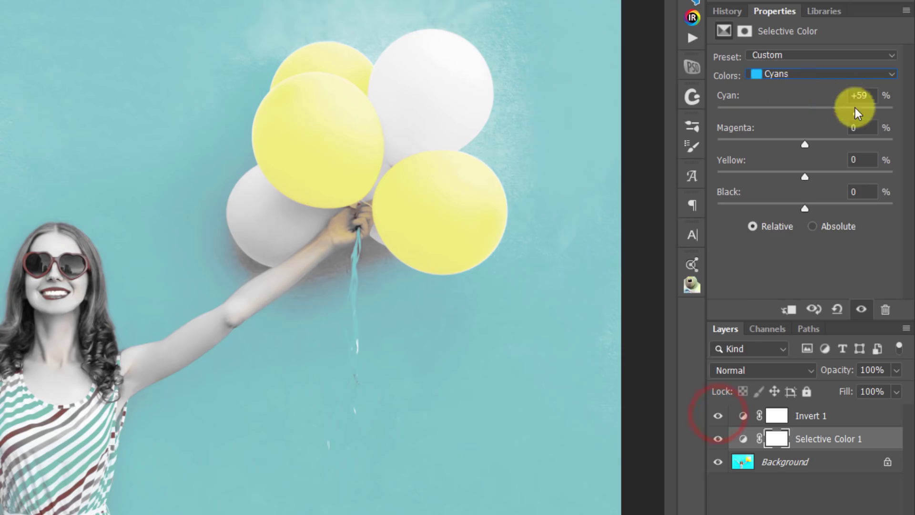
# - In the Selective Color layer's Cyans, set Cyan to -22% and Black to -20%
pyautogui.moveTo(859, 111); pyautogui.dragTo(785, 116)
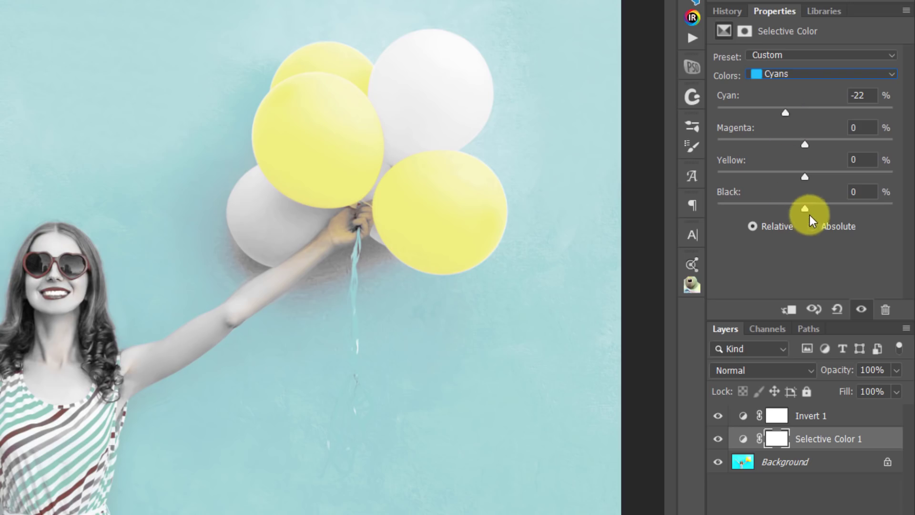
pyautogui.moveTo(805, 208); pyautogui.dragTo(787, 200)
# - Compare the blue wall with the Selective Color layer hidden and shown, both without and with the Invert layer
pyautogui.click(717, 416)
pyautogui.click(717, 438)
pyautogui.click(717, 438)
pyautogui.click(716, 438)
pyautogui.click(718, 415)
pyautogui.click(717, 438)
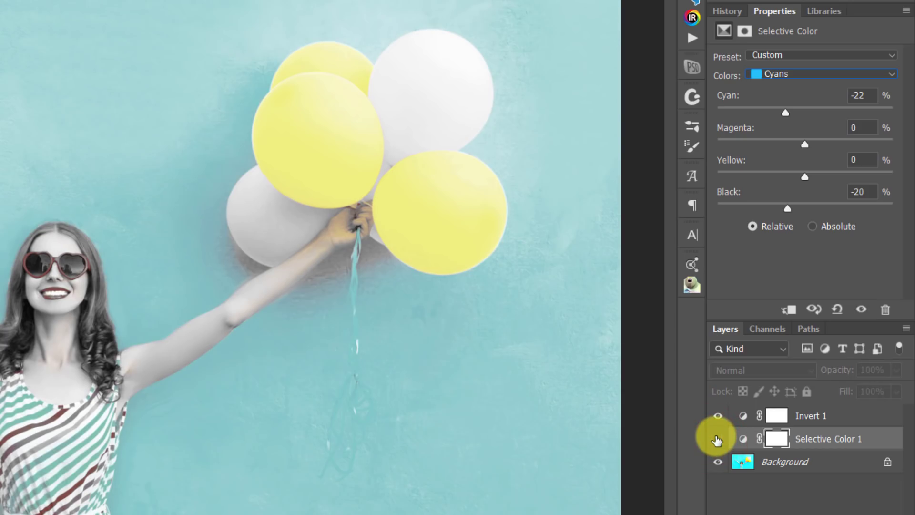
pyautogui.click(716, 438)
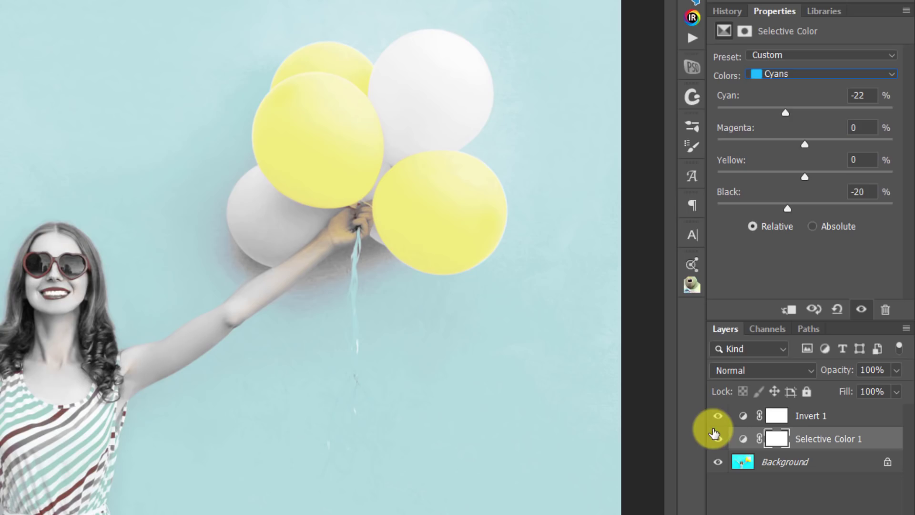
# - Target the Yellows in the Selective Color layer and set Yellow to -33% and Black to -19%
pyautogui.click(788, 79)
pyautogui.click(775, 99)
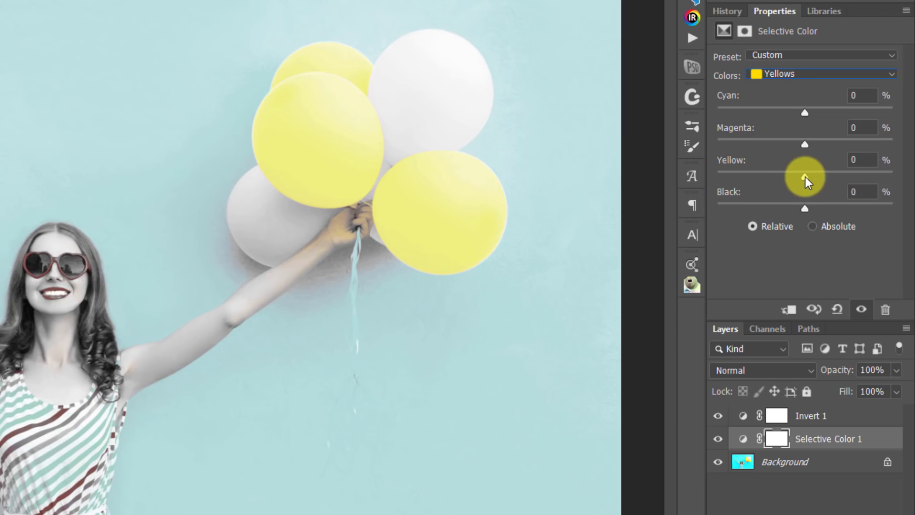
pyautogui.moveTo(804, 177); pyautogui.dragTo(776, 172)
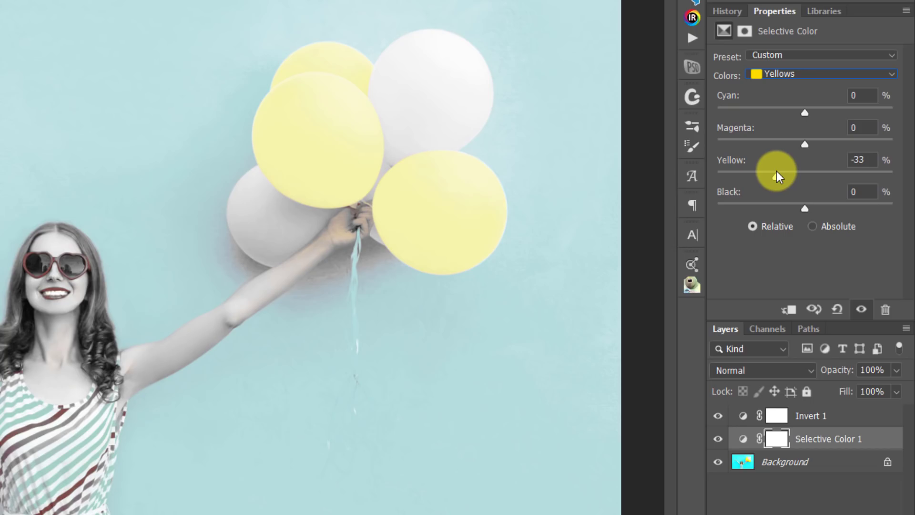
pyautogui.click(343, 135)
pyautogui.click(342, 136)
pyautogui.moveTo(804, 208); pyautogui.dragTo(788, 208)
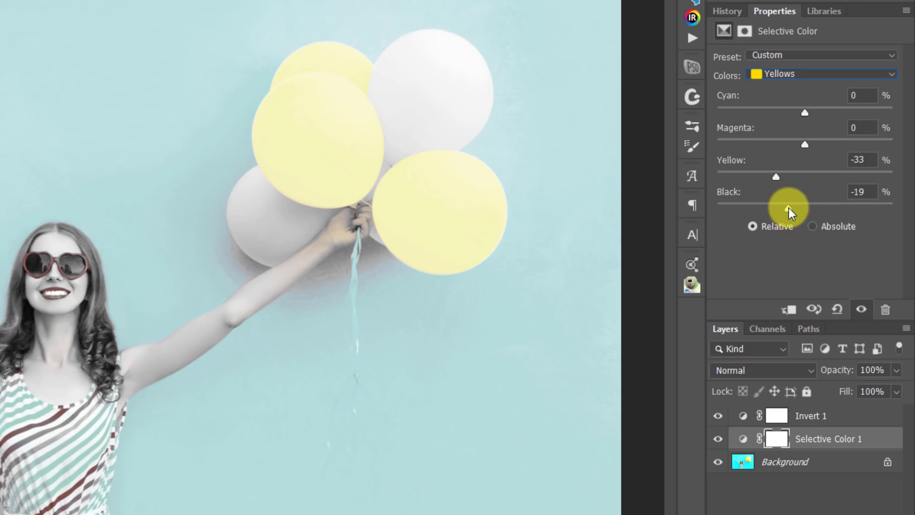
# - Hide the Invert layer and compare the balloon photo with the Selective Color layer hidden and shown
pyautogui.click(716, 417)
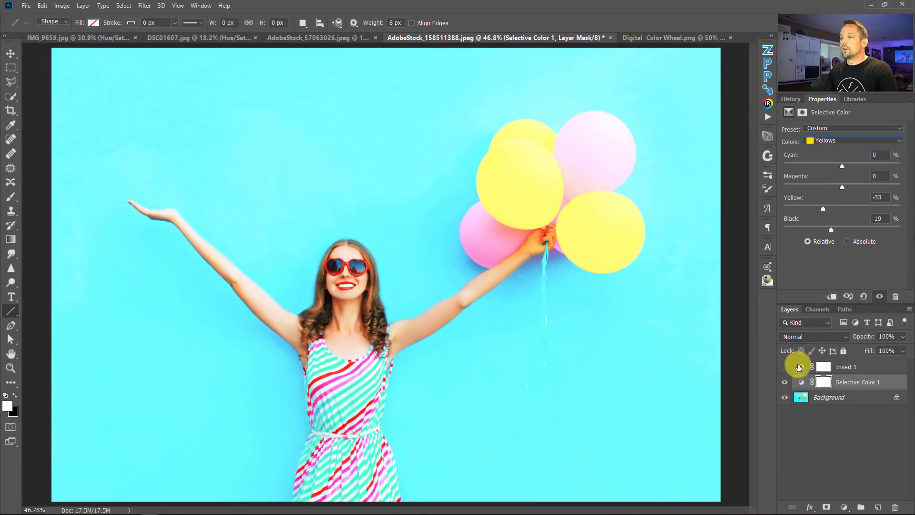
pyautogui.click(784, 381)
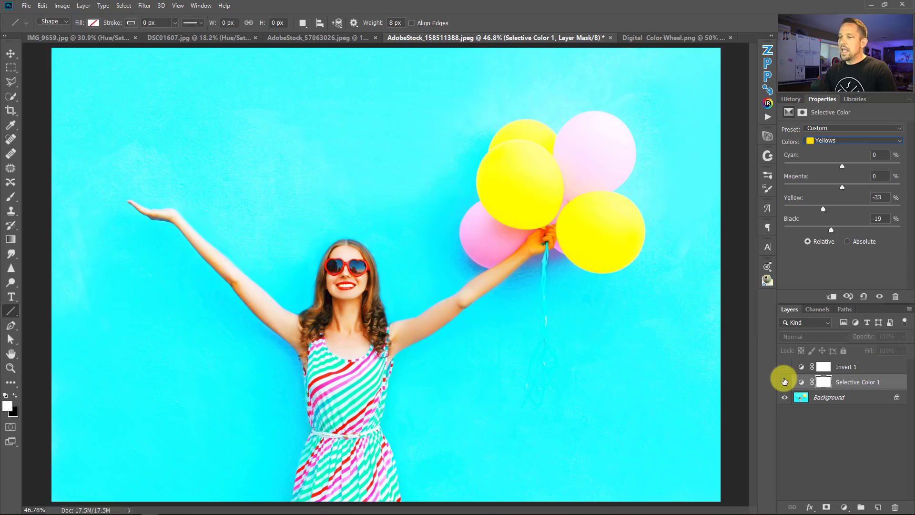
pyautogui.click(784, 381)
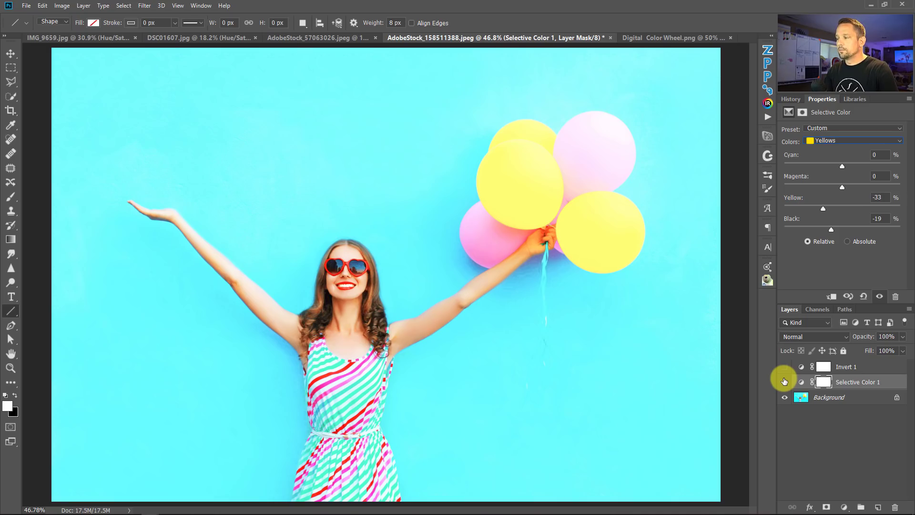
# - Run the Super Saturation Finder action from the Inverted Layers - f.64 Academy set on the portrait in the pink top
pyautogui.click(341, 37)
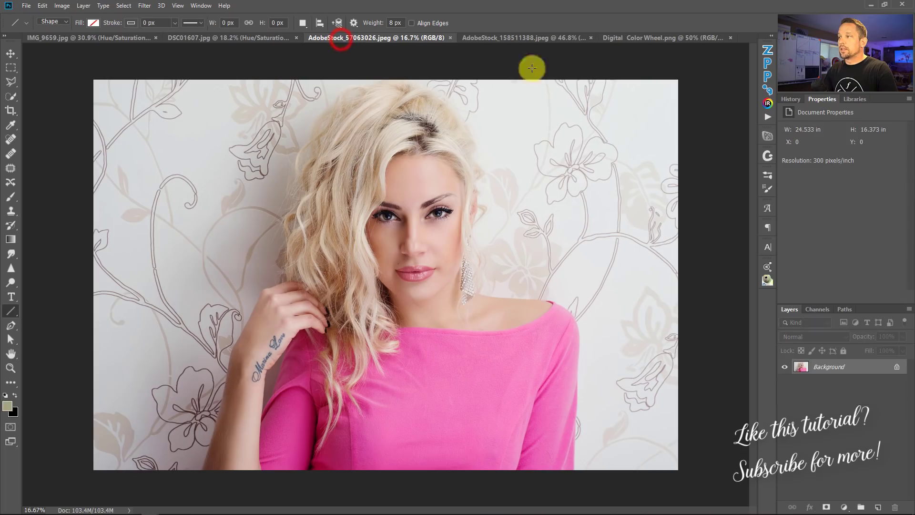
pyautogui.click(767, 117)
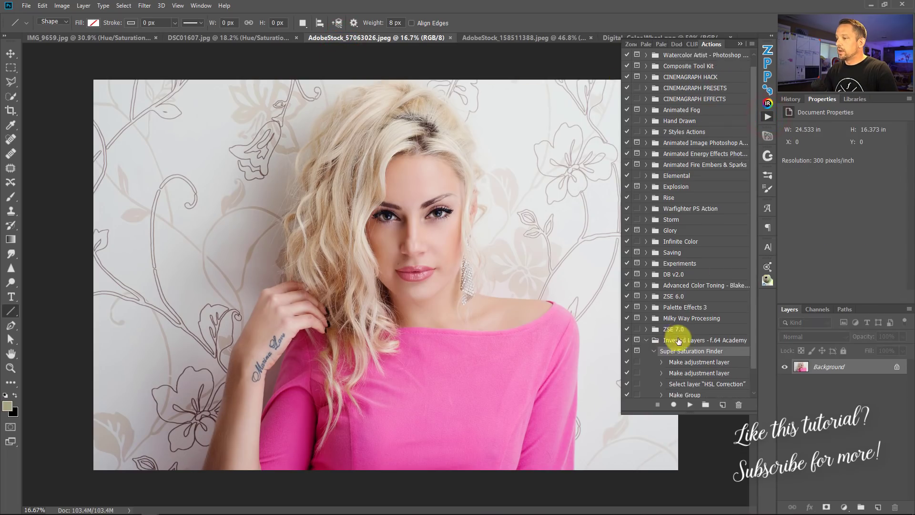
pyautogui.scroll(-2, 679, 338)
pyautogui.click(651, 328)
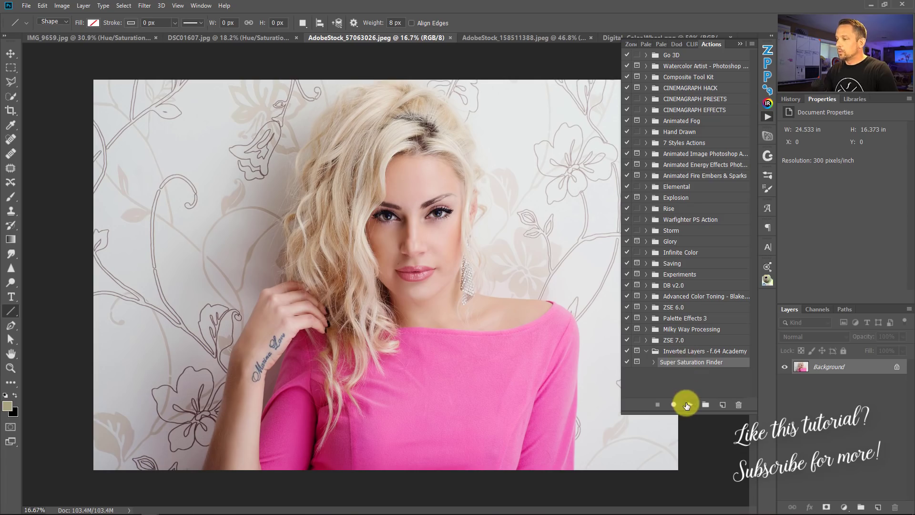
pyautogui.click(689, 404)
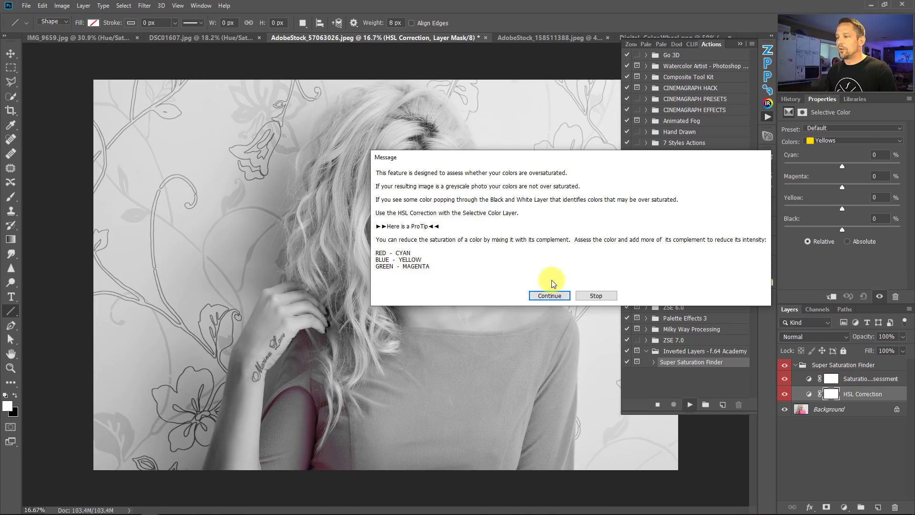
pyautogui.click(550, 296)
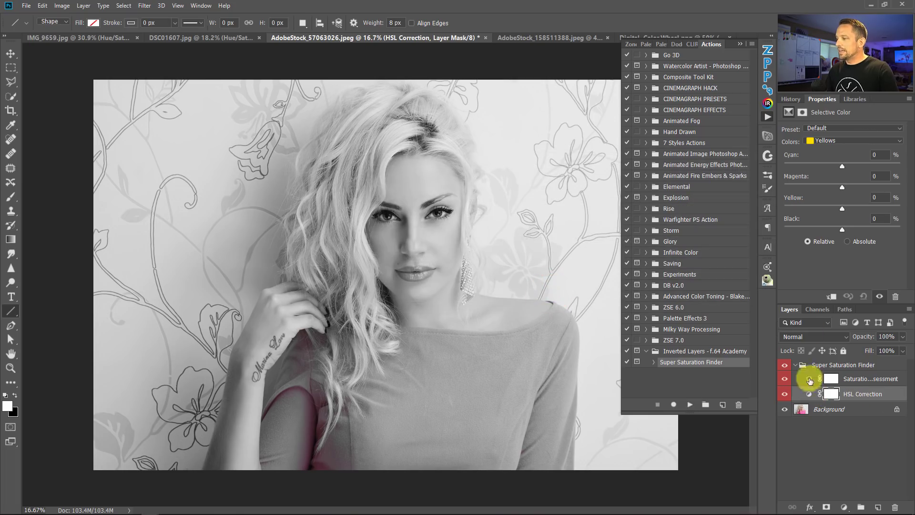
# - In the HSL Correction layer's Magentas, set Magenta to -27%, Cyan to -11% and Black to -11%
pyautogui.click(837, 140)
pyautogui.click(829, 194)
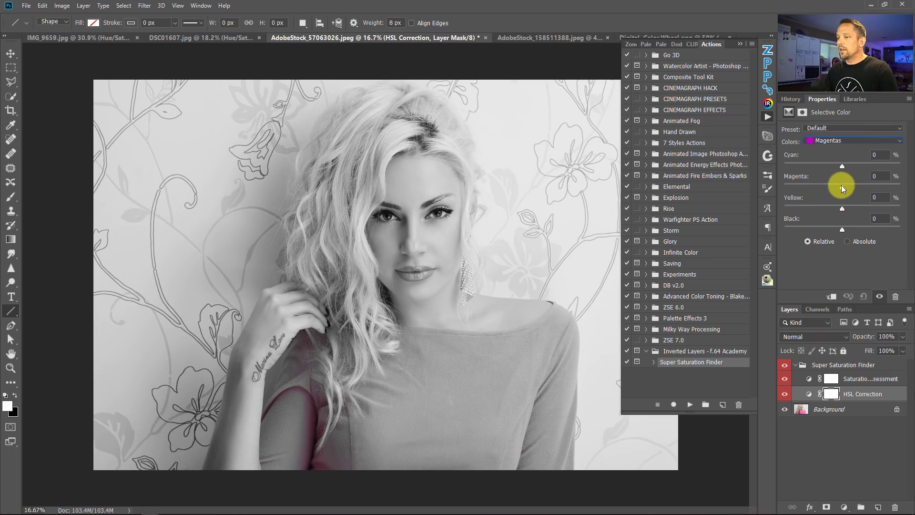
pyautogui.moveTo(841, 185); pyautogui.dragTo(829, 188)
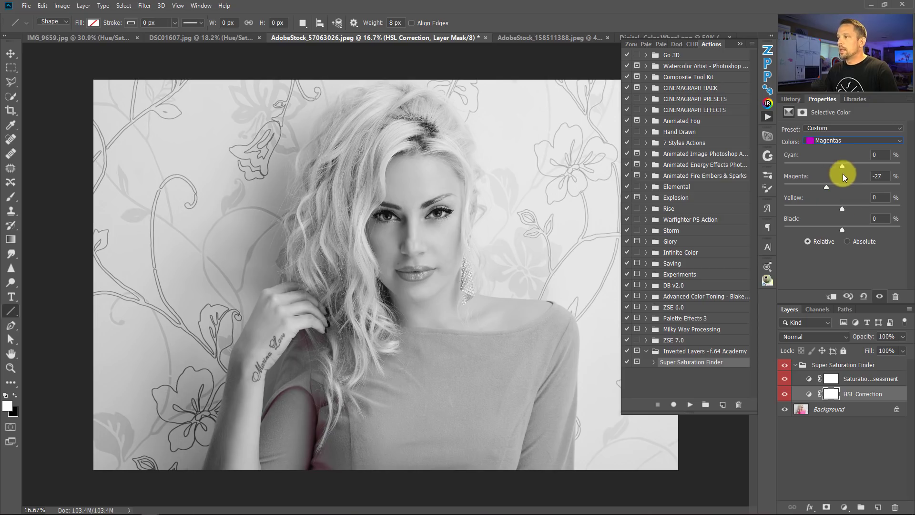
pyautogui.moveTo(841, 166); pyautogui.dragTo(836, 167)
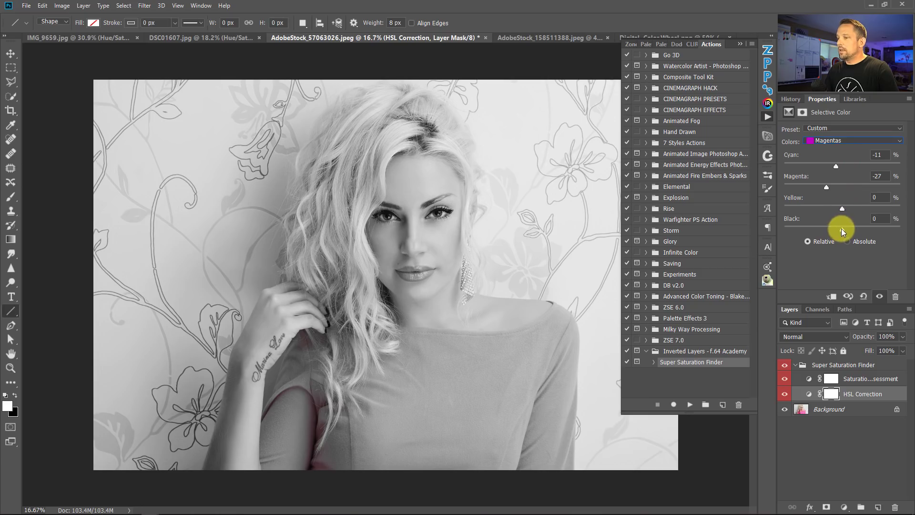
pyautogui.moveTo(842, 227); pyautogui.dragTo(840, 226)
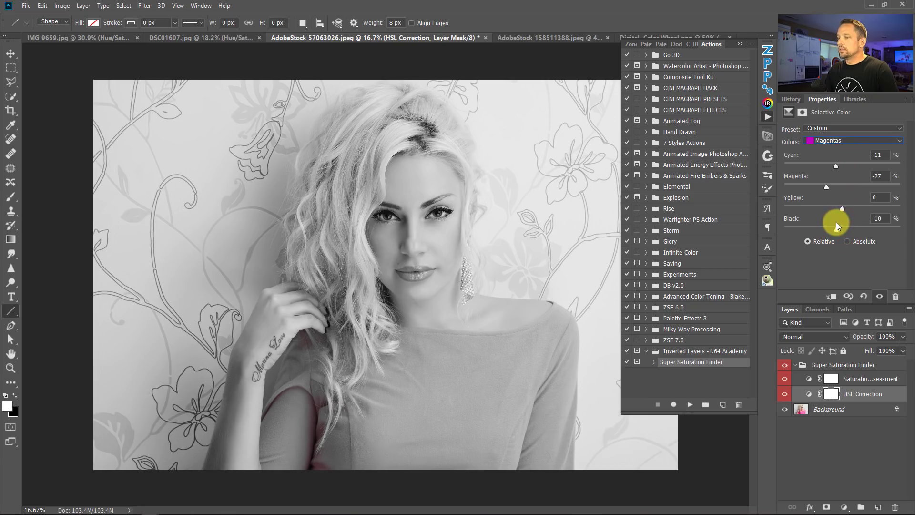
# - Hide the saturation assessment layer and compare the portrait's pink top with the HSL Correction layer hidden and shown
pyautogui.click(784, 378)
pyautogui.click(783, 393)
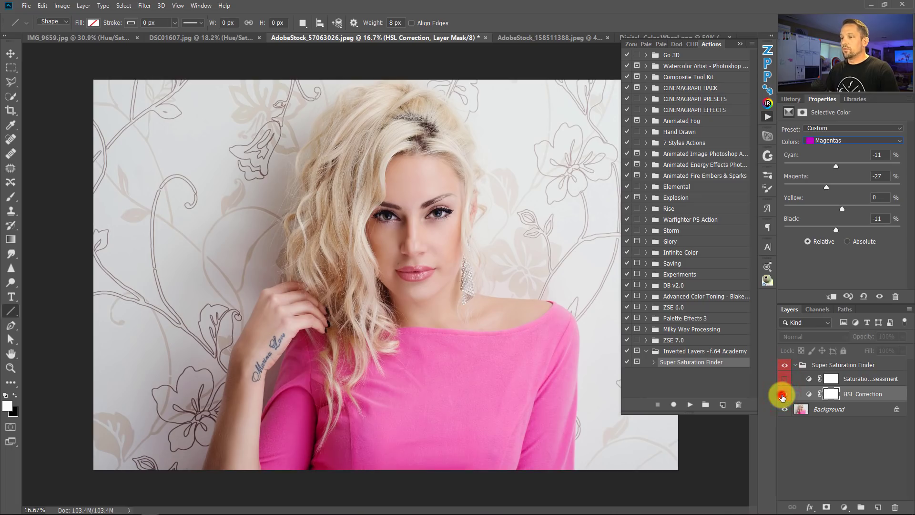
pyautogui.click(783, 395)
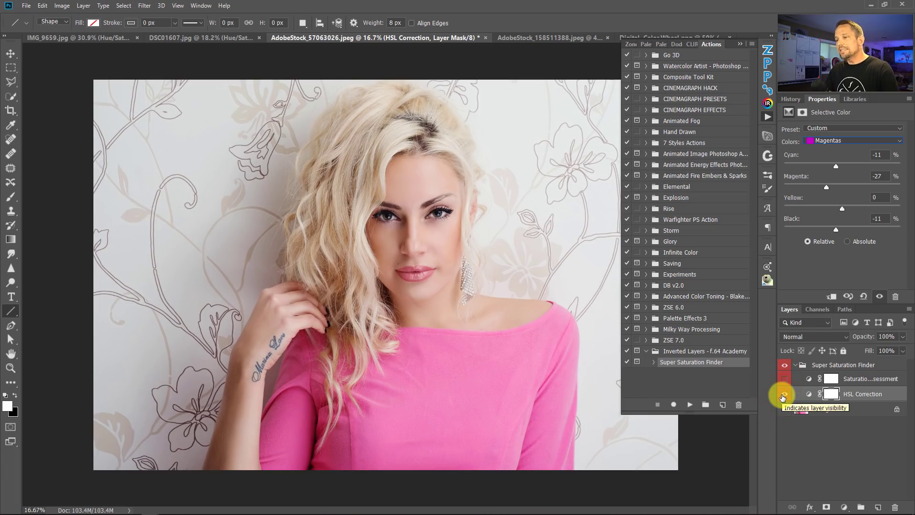
pyautogui.click(783, 395)
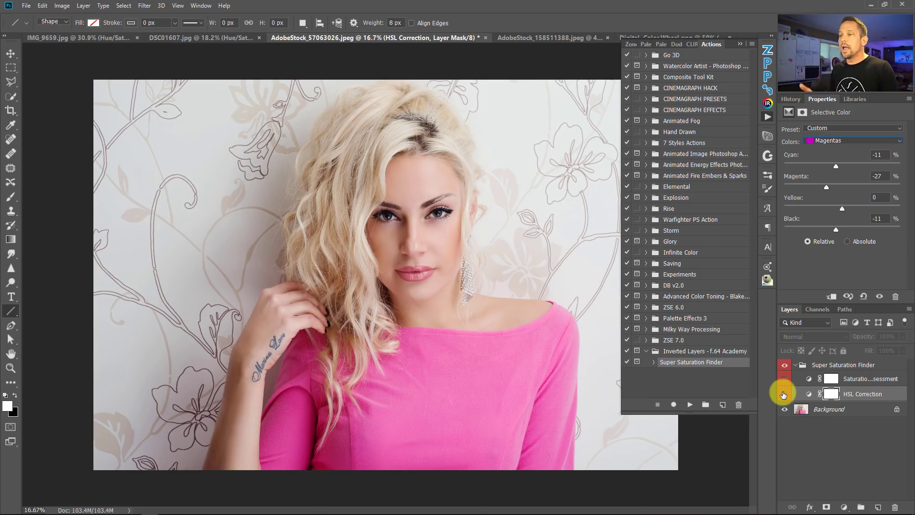
pyautogui.click(782, 394)
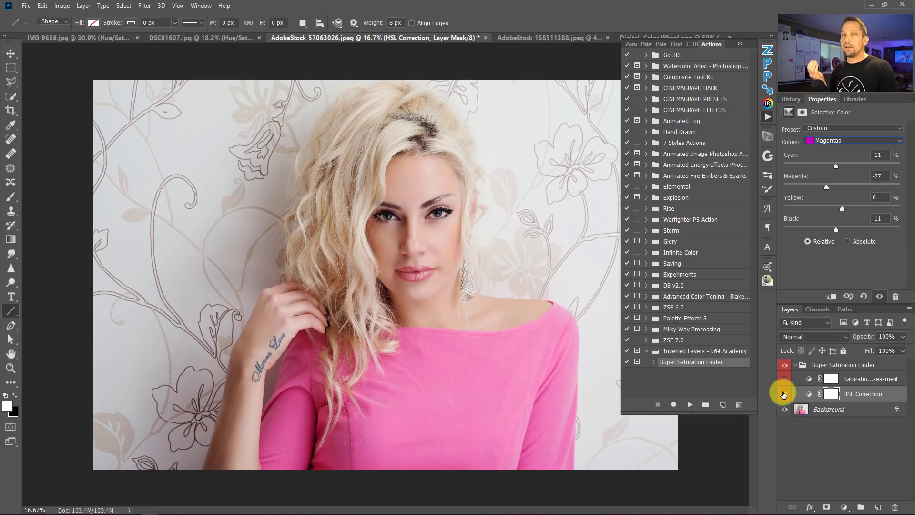
pyautogui.click(740, 44)
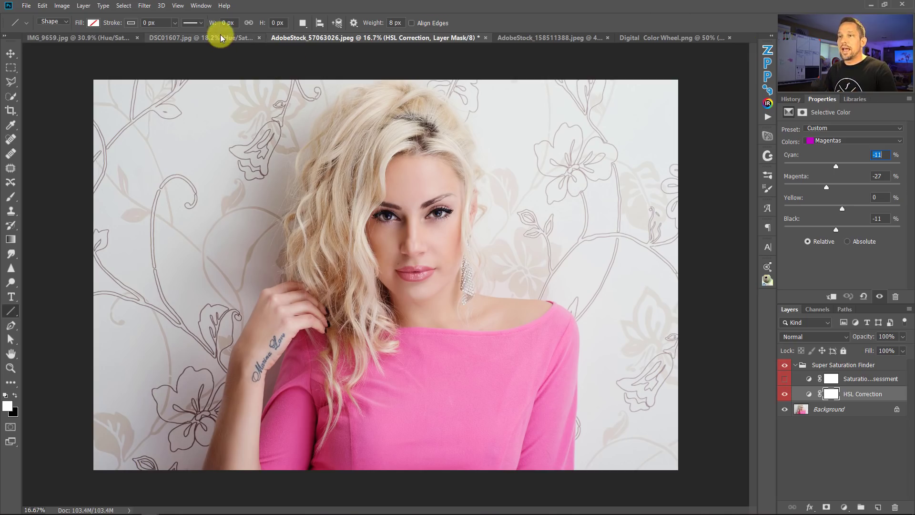
# - Return to the balloon photo, show the Invert layer, and set Cyan to -46% in the Selective Color layer's Cyans
pyautogui.click(517, 37)
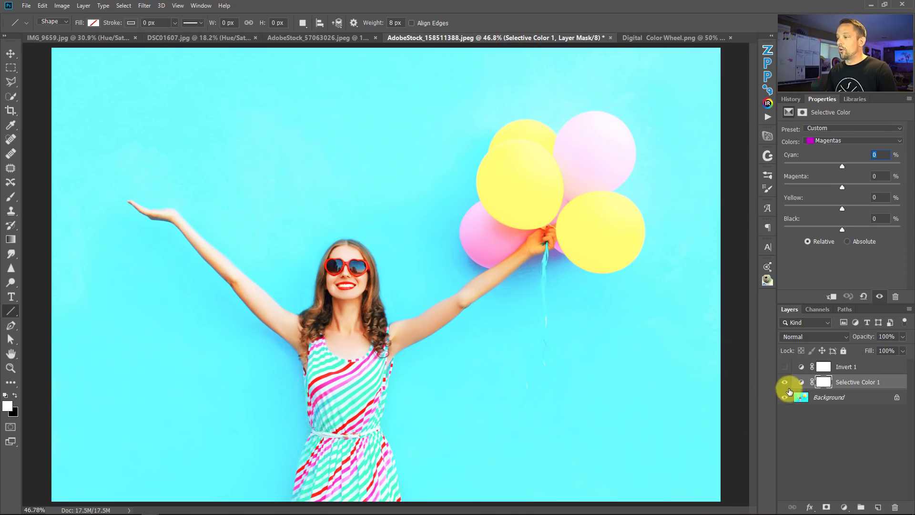
pyautogui.click(785, 367)
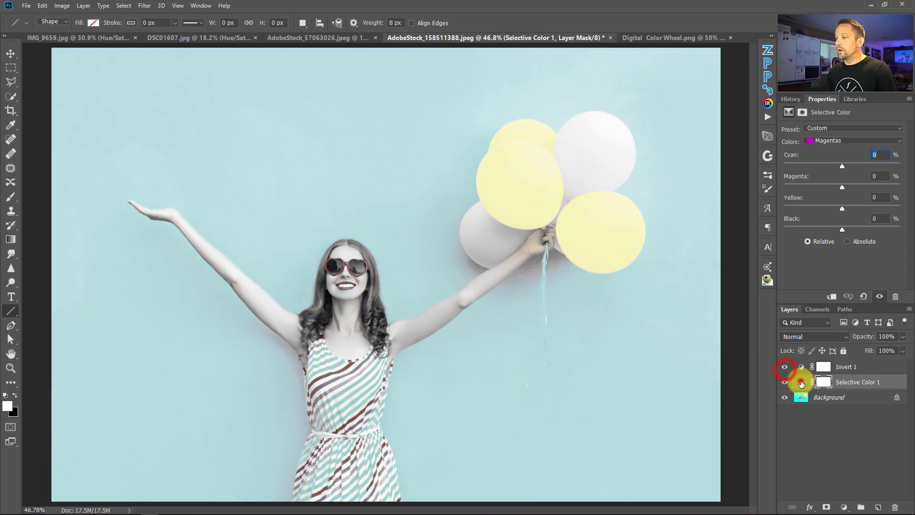
pyautogui.click(801, 381)
pyautogui.click(831, 140)
pyautogui.click(828, 174)
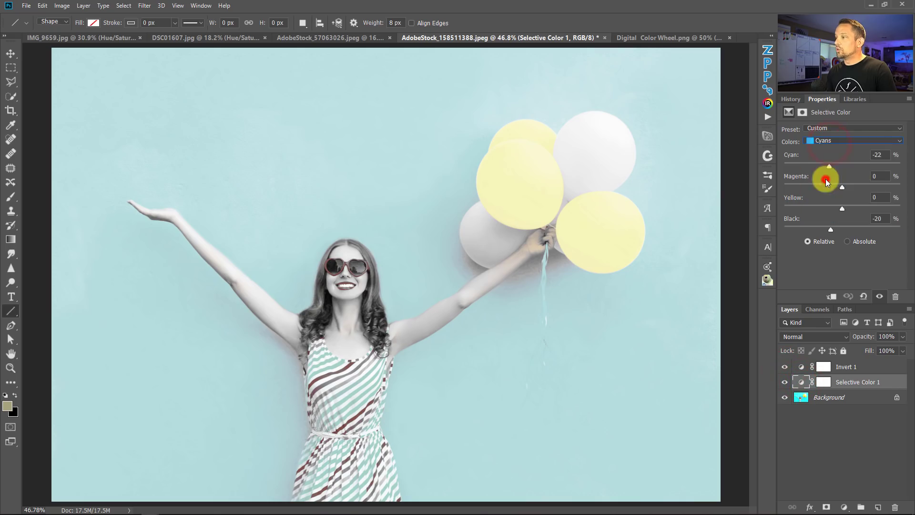
pyautogui.moveTo(831, 167); pyautogui.dragTo(816, 167)
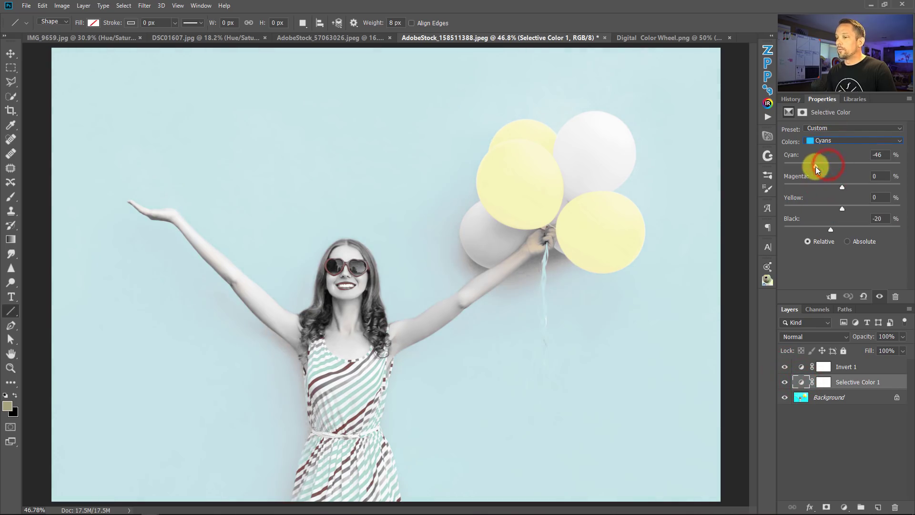
# - Hide the Invert layer and compare the balloon photo's wall color without and with the Selective Color correction
pyautogui.click(784, 367)
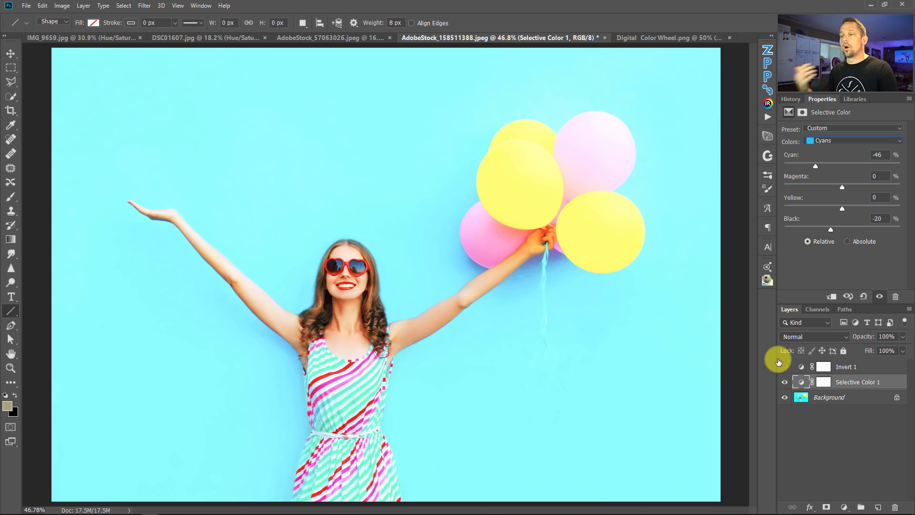
pyautogui.click(785, 382)
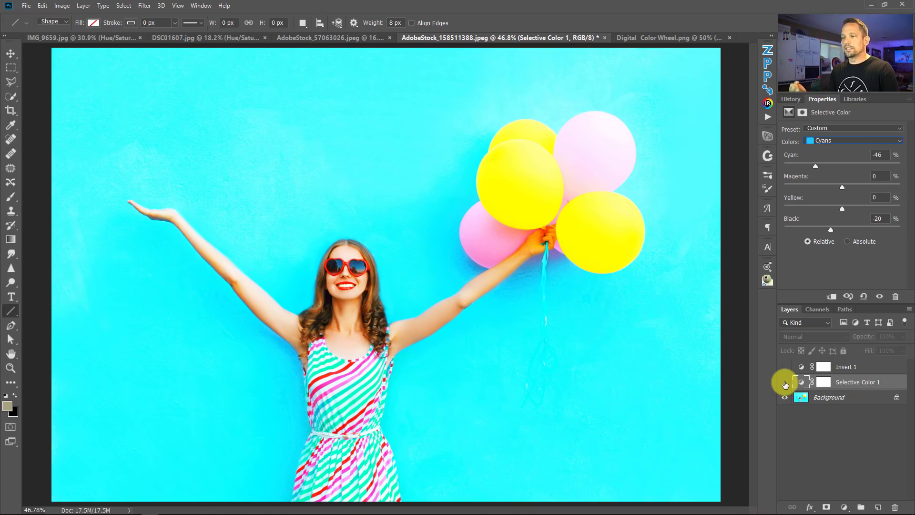
pyautogui.click(784, 384)
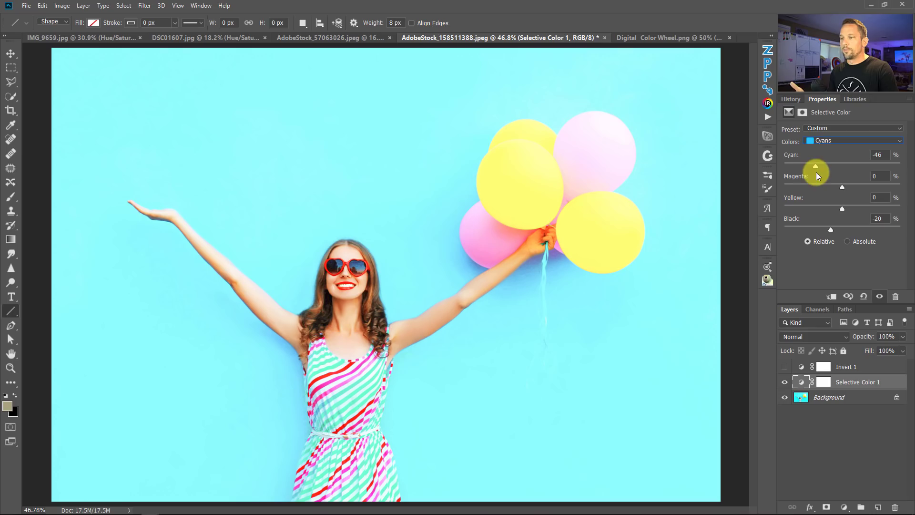
# - Switch to the night seascape IMG_9659.jpg and delete its Hue/Saturation layer, keeping the Invert layer above the Background
pyautogui.click(294, 37)
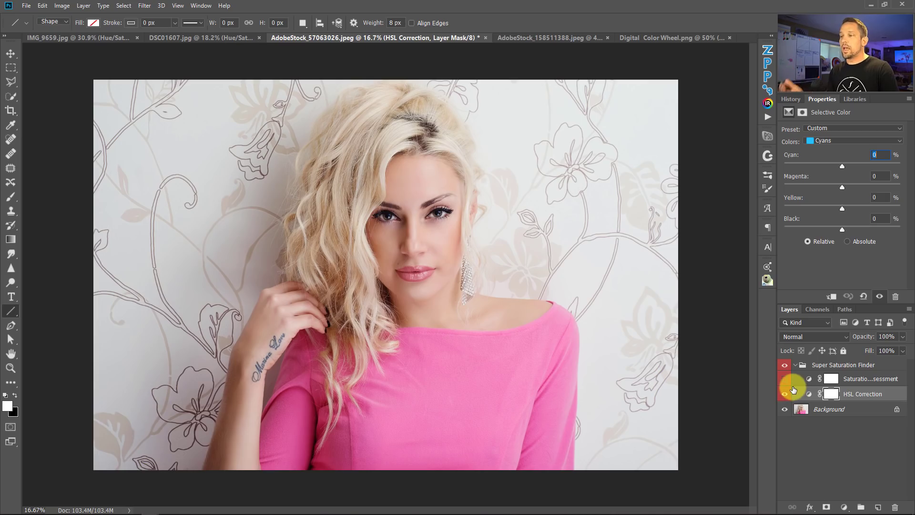
pyautogui.click(227, 39)
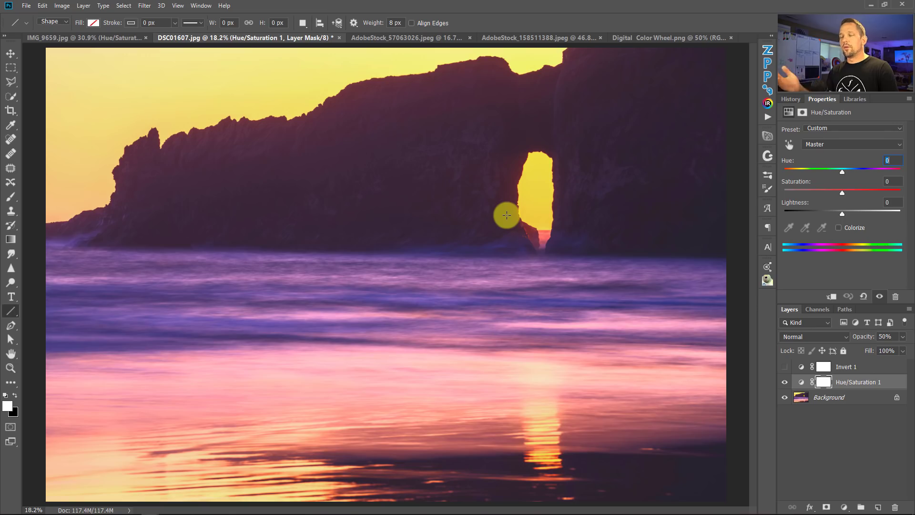
pyautogui.click(115, 41)
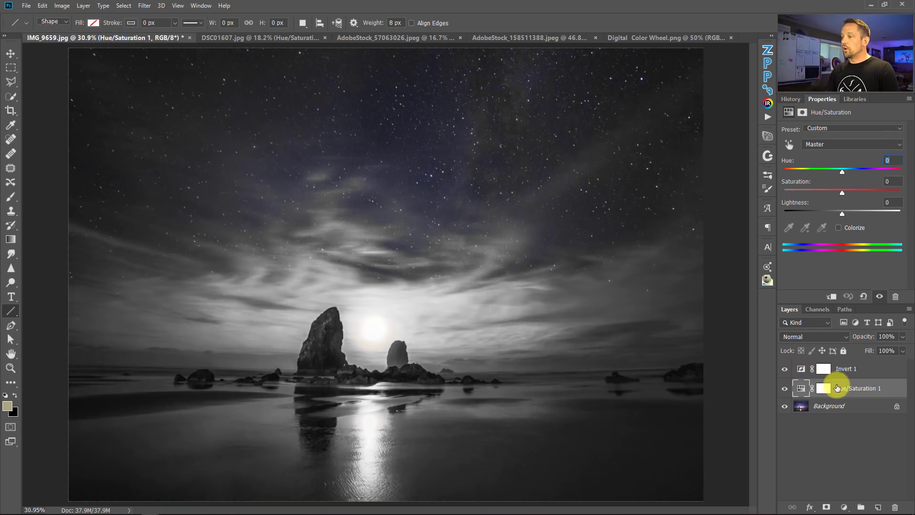
pyautogui.click(845, 375)
pyautogui.press('Return')
pyautogui.press('Delete')
# - Compare the night seascape with the Invert layer shown and hidden
pyautogui.click(792, 369)
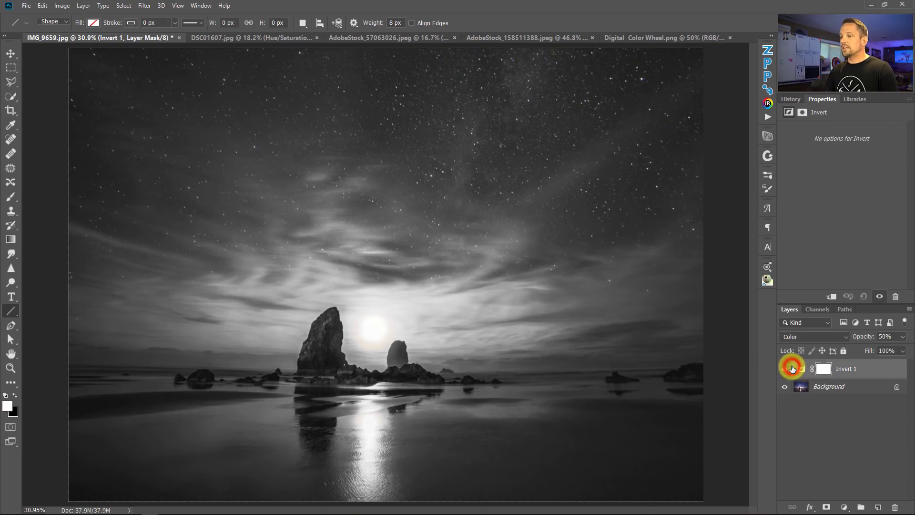
pyautogui.click(785, 369)
pyautogui.click(784, 369)
pyautogui.click(785, 369)
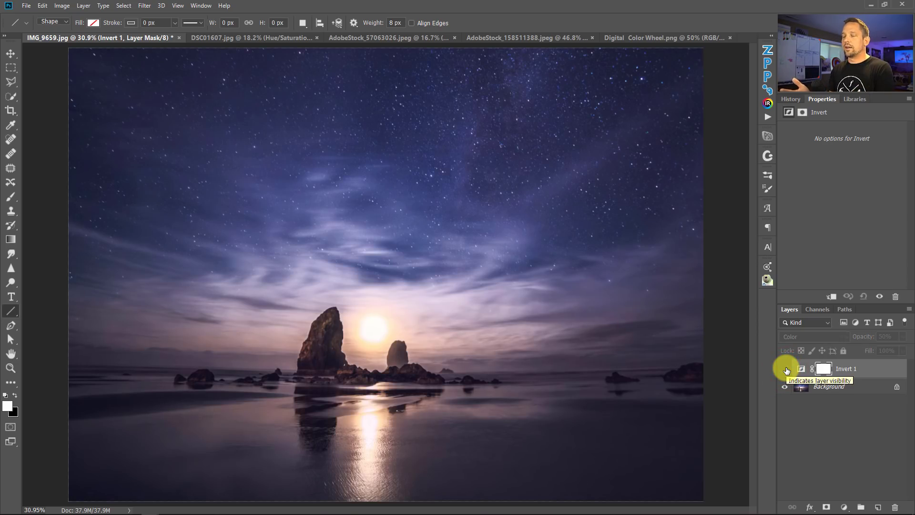